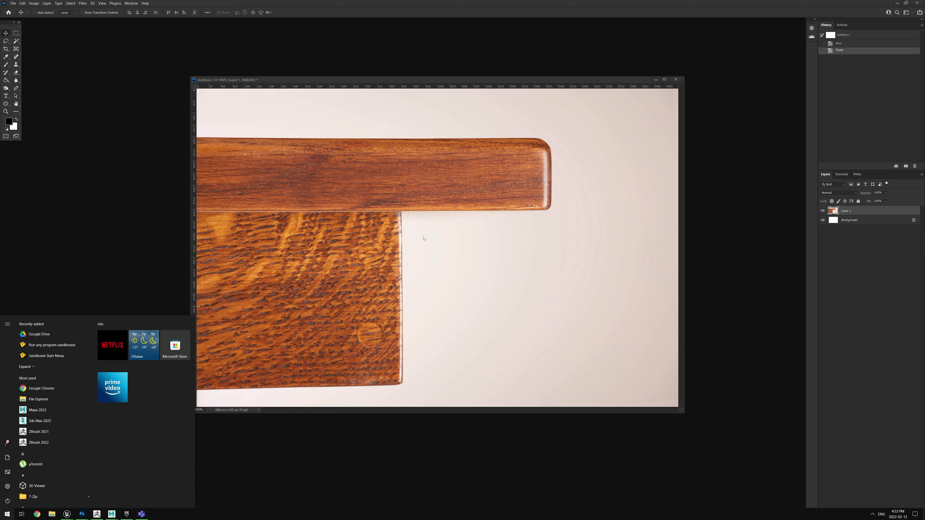
{"action": "left_click_drag", "start_coordinate": [423, 82], "coordinate": [412, 86]}
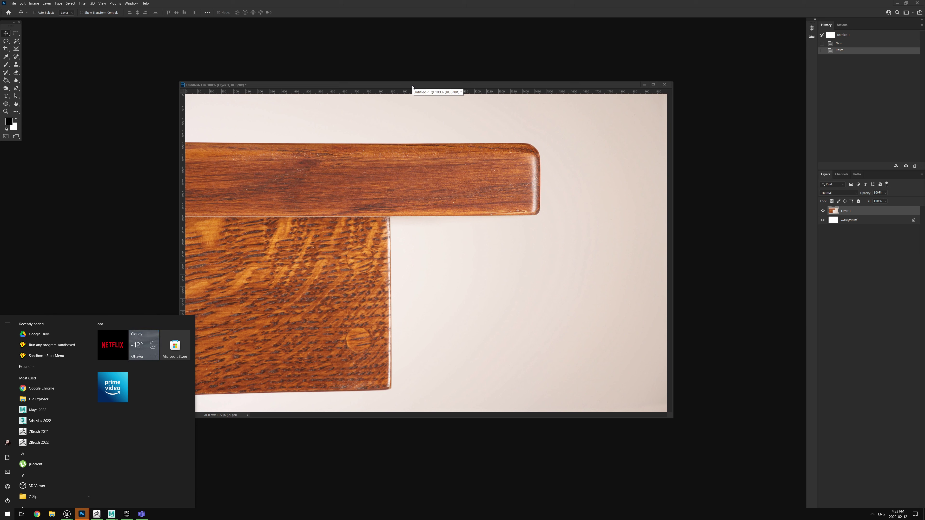
{"action": "left_click", "coordinate": [82, 514]}
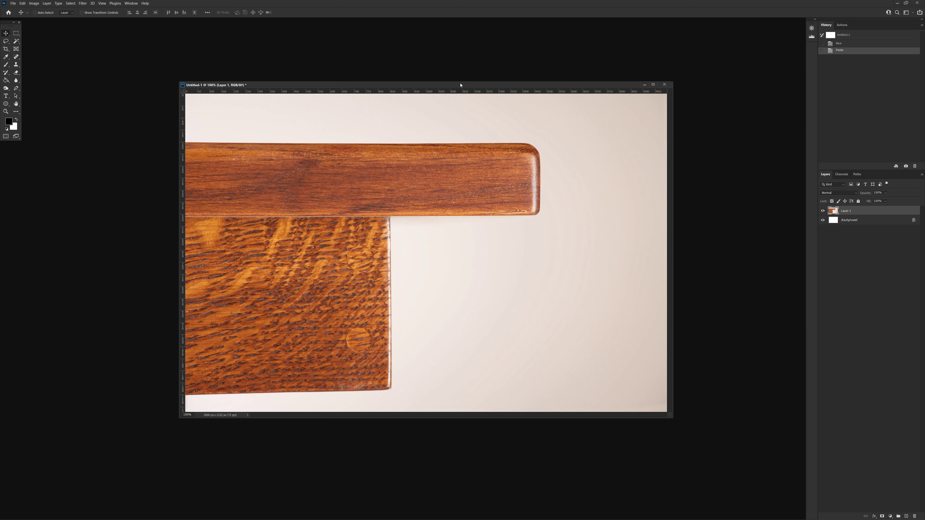
{"action": "left_click_drag", "start_coordinate": [460, 85], "coordinate": [440, 74]}
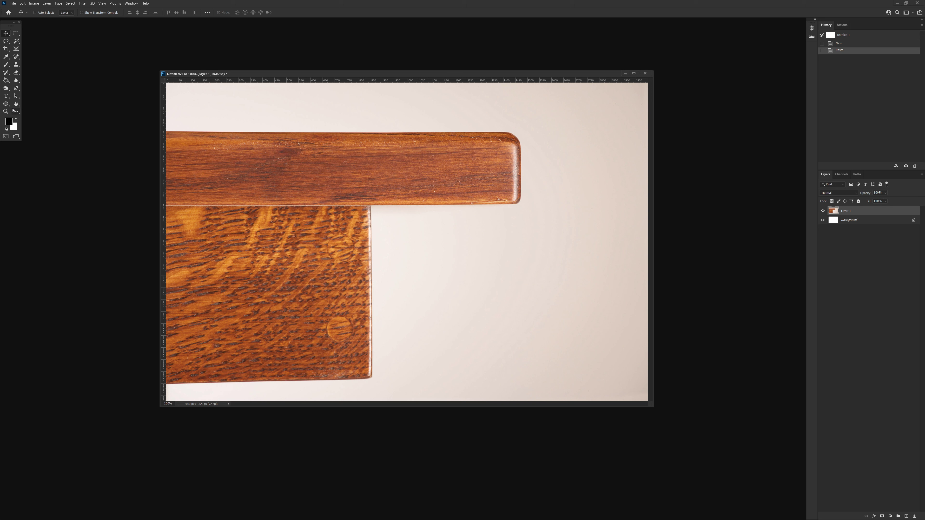
- Add a new layer above the wood photo with the Brush tool active
{"action": "key", "text": "b"}
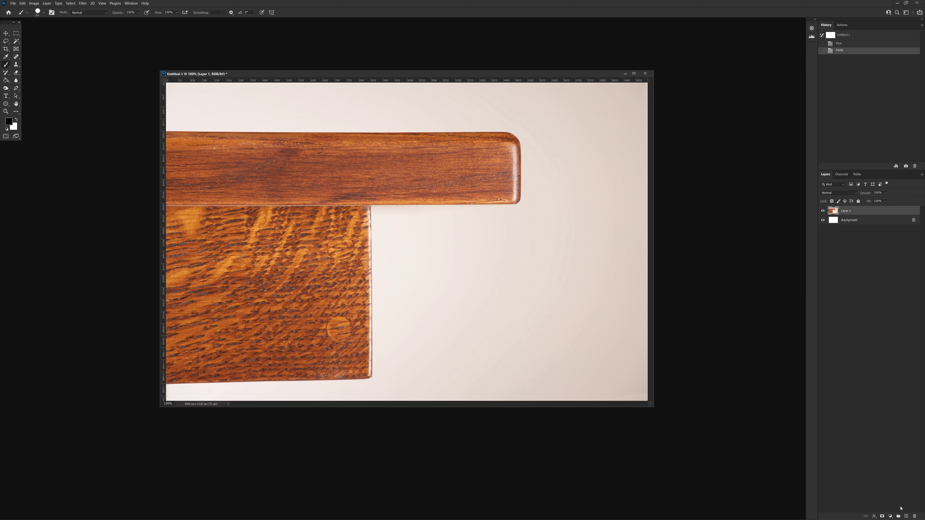
{"action": "left_click", "coordinate": [905, 516]}
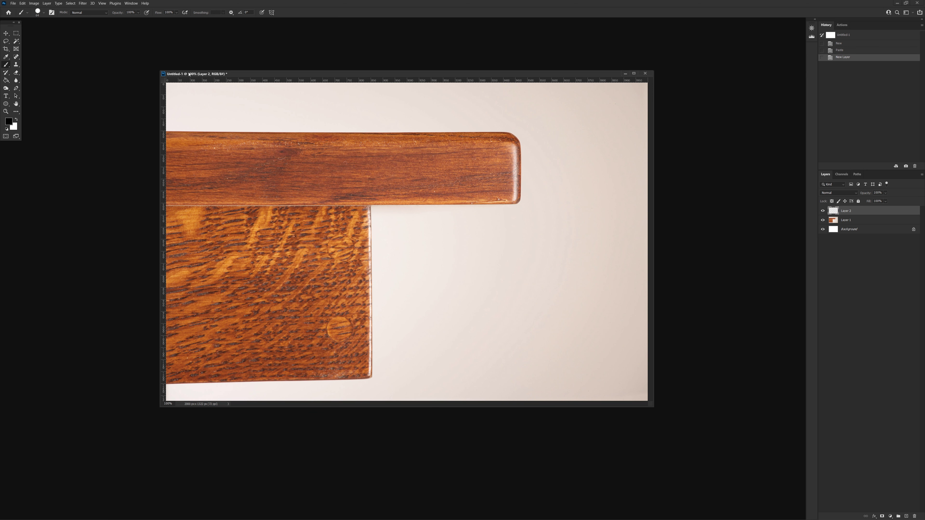
{"action": "left_click_drag", "start_coordinate": [189, 74], "coordinate": [194, 70]}
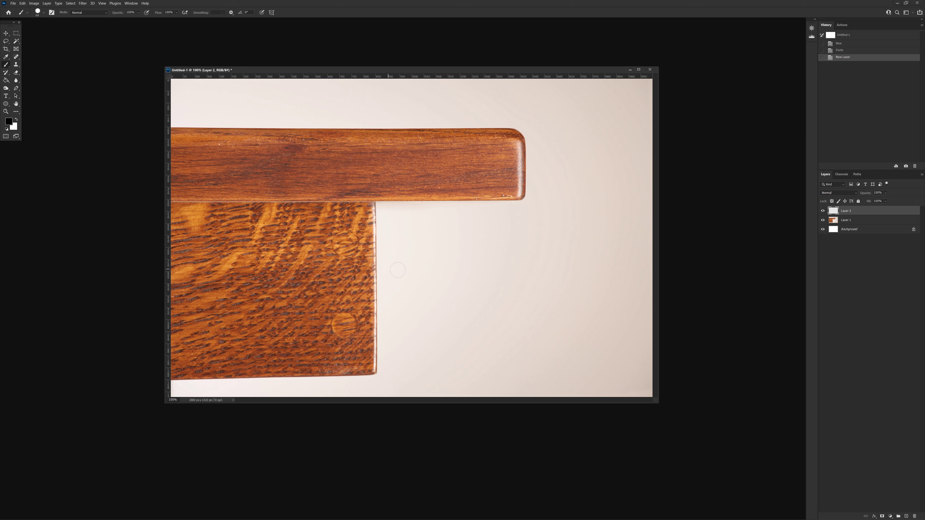
- Set the brush to 100% hardness and a size of 10 px
{"action": "right_click", "coordinate": [446, 248]}
{"action": "double_click", "coordinate": [475, 321]}
{"action": "right_click", "coordinate": [506, 243]}
{"action": "left_click", "coordinate": [575, 283]}
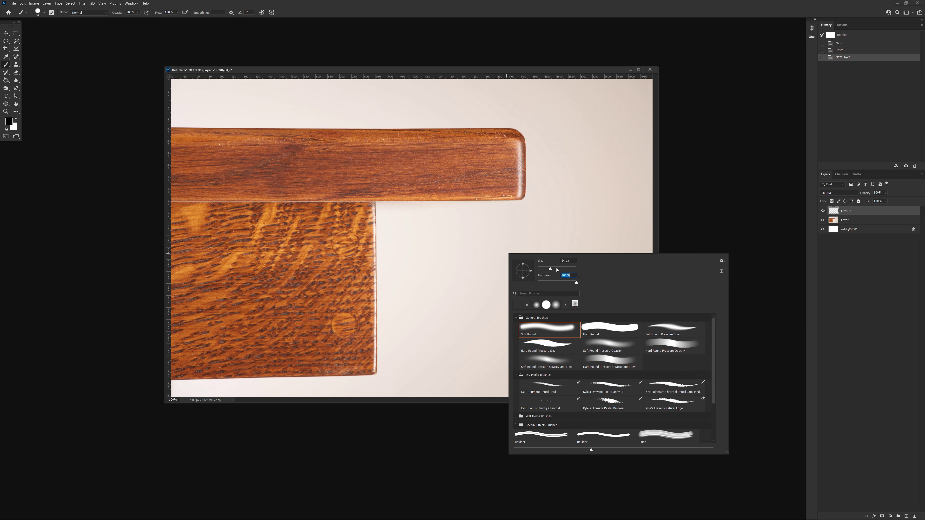
{"action": "double_click", "coordinate": [565, 260]}
{"action": "type", "text": "10"}
{"action": "key", "text": "Return"}
{"action": "left_click_drag", "start_coordinate": [499, 71], "coordinate": [498, 70]}
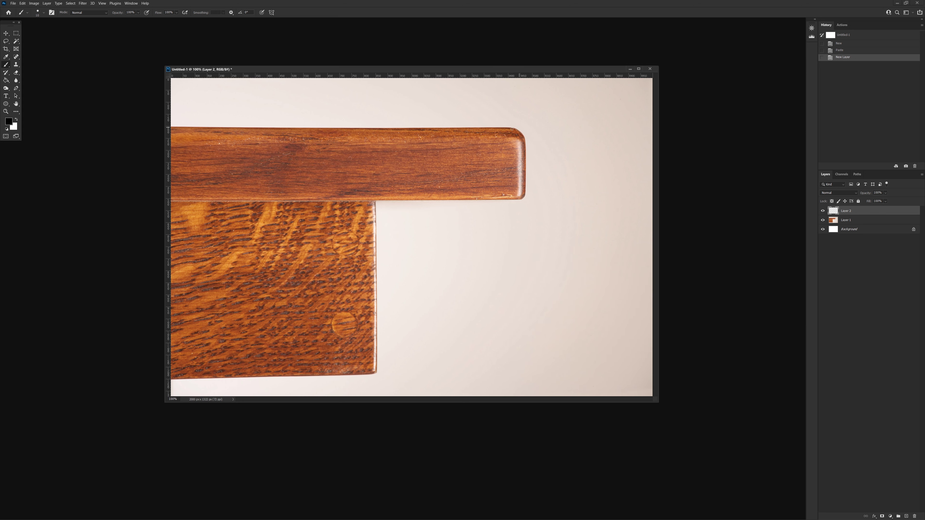
- Paint black curves around the upper board's rounded corners and the lower board's bottom corner, plus an arrow pointing at the top curve
{"action": "mouse_move", "coordinate": [506, 115]}
{"action": "left_mouse_down"}
{"action": "mouse_move", "coordinate": [528, 115]}
{"action": "mouse_move", "coordinate": [540, 153]}
{"action": "left_mouse_up"}
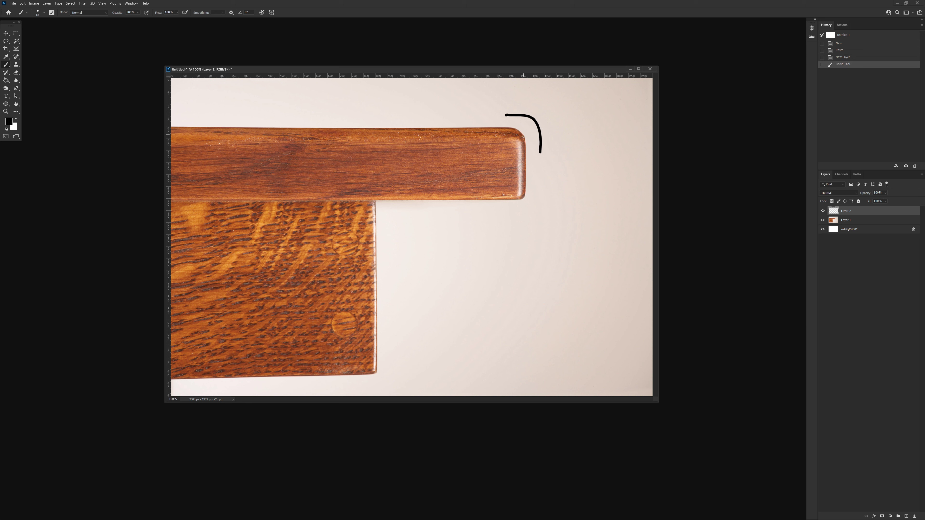
{"action": "mouse_move", "coordinate": [561, 98]}
{"action": "left_mouse_down"}
{"action": "mouse_move", "coordinate": [546, 106]}
{"action": "mouse_move", "coordinate": [560, 110]}
{"action": "left_mouse_up"}
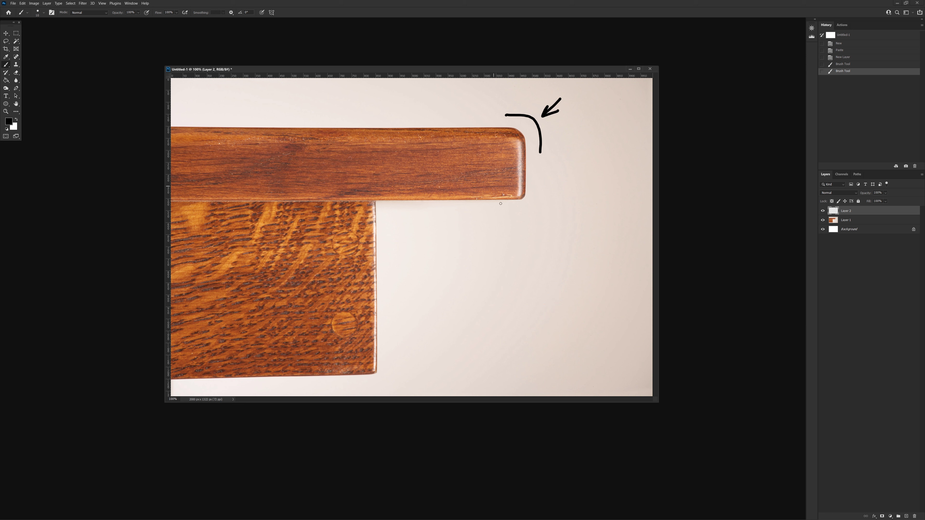
{"action": "left_click_drag", "start_coordinate": [532, 189], "coordinate": [517, 205]}
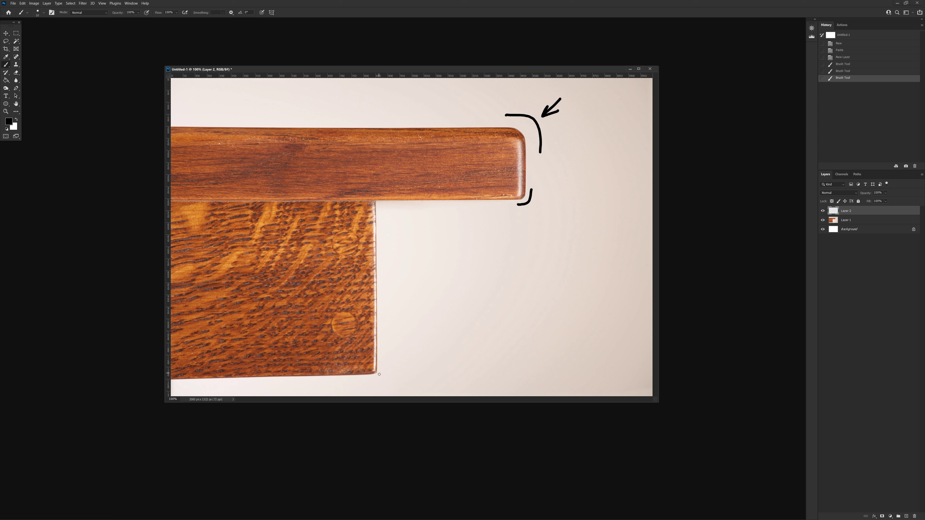
{"action": "left_click_drag", "start_coordinate": [381, 370], "coordinate": [374, 380]}
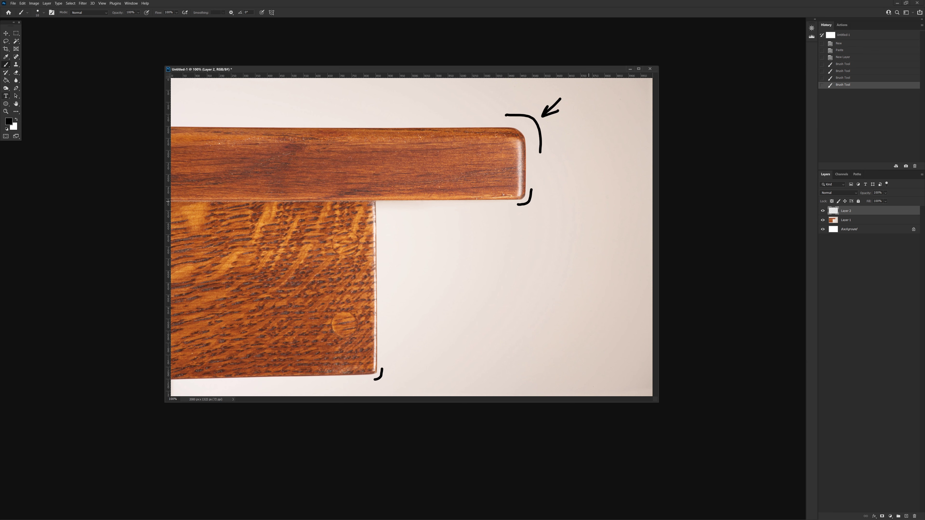
- Switch to Maya, create a polygon cube at the origin, and frame it
{"action": "key", "text": "super"}
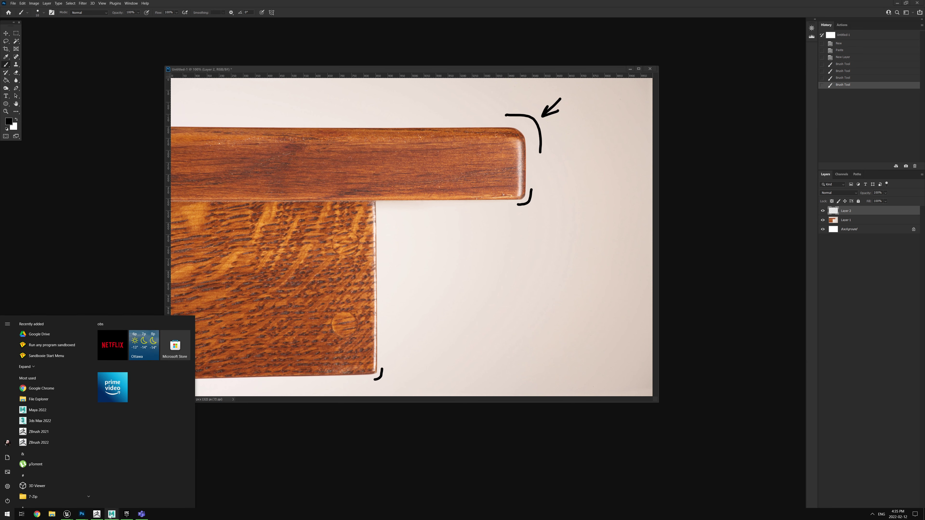
{"action": "mouse_move", "coordinate": [111, 514]}
{"action": "left_click", "coordinate": [127, 496]}
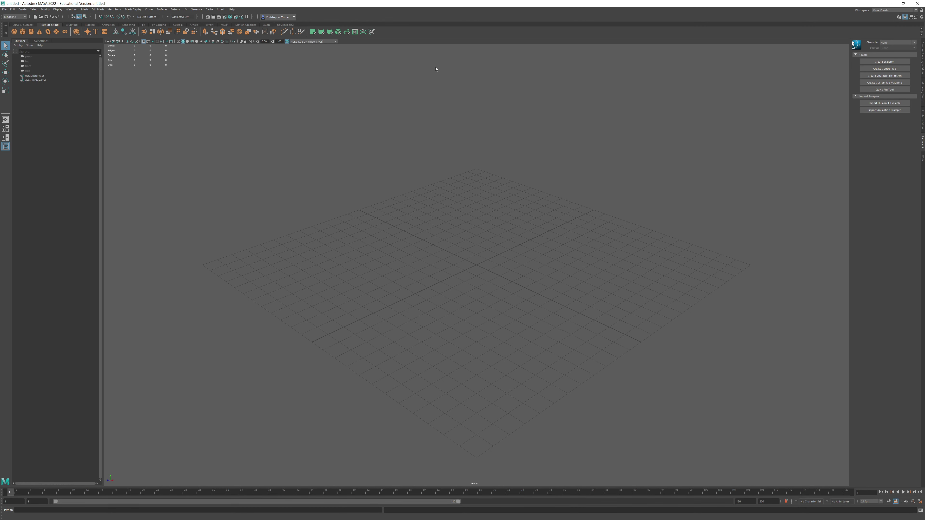
{"action": "left_click", "coordinate": [22, 31]}
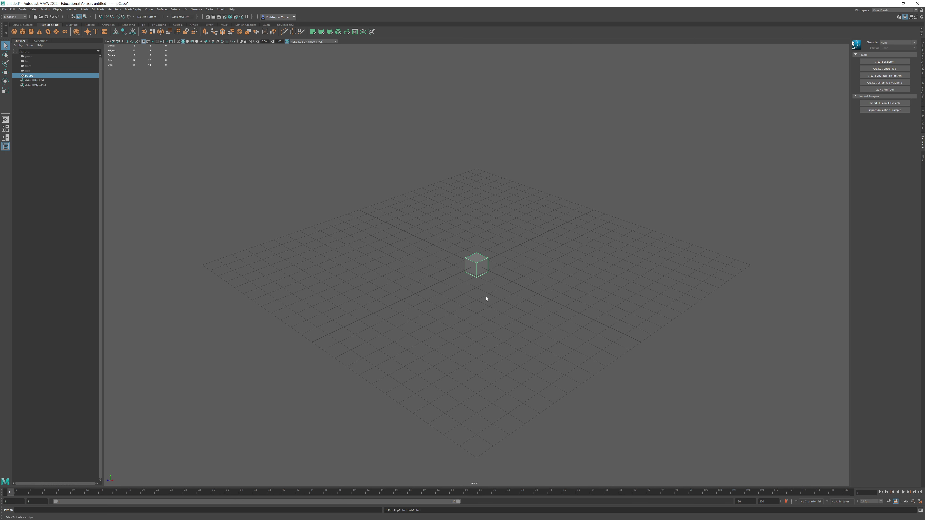
{"action": "key", "text": "r"}
{"action": "key", "text": "f"}
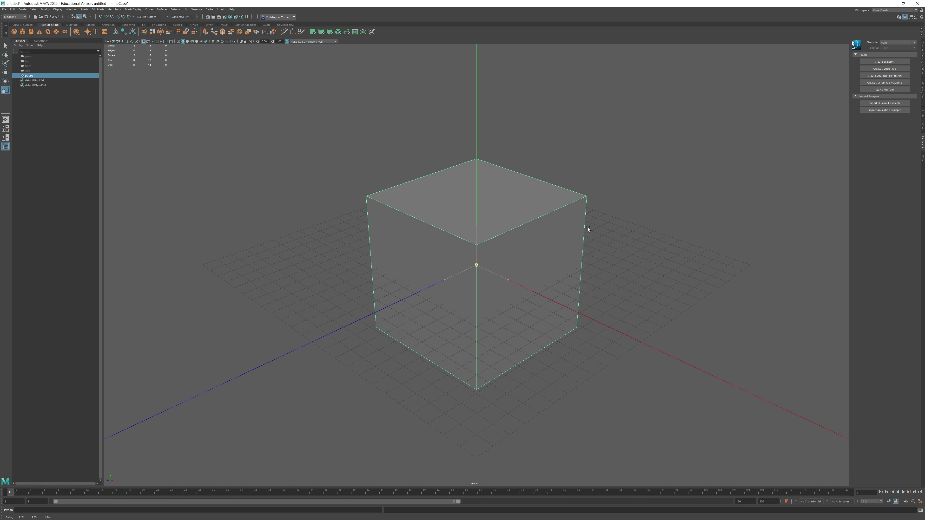
{"action": "left_click_drag", "start_coordinate": [588, 229], "coordinate": [746, 164], "text": "alt"}
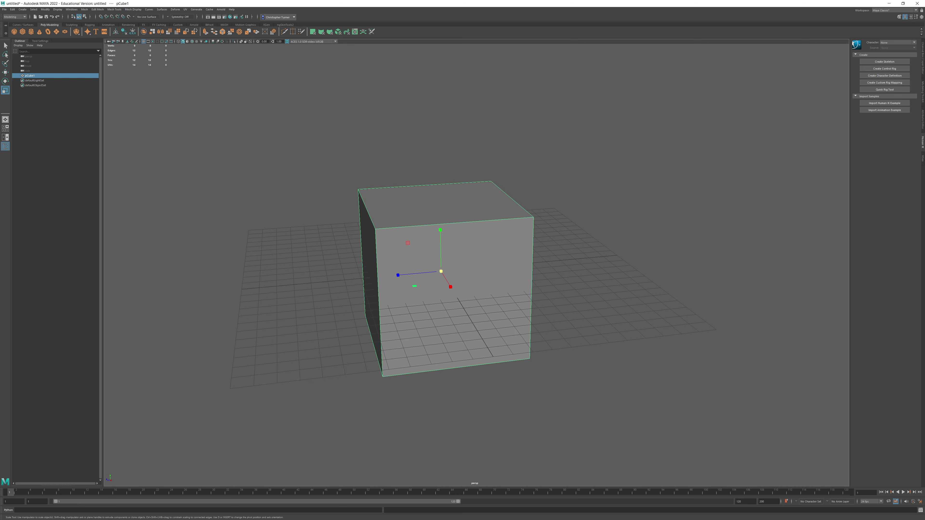
- Darken the colour of the cube's lambert1 material to a deep grey
{"action": "left_click", "coordinate": [923, 115]}
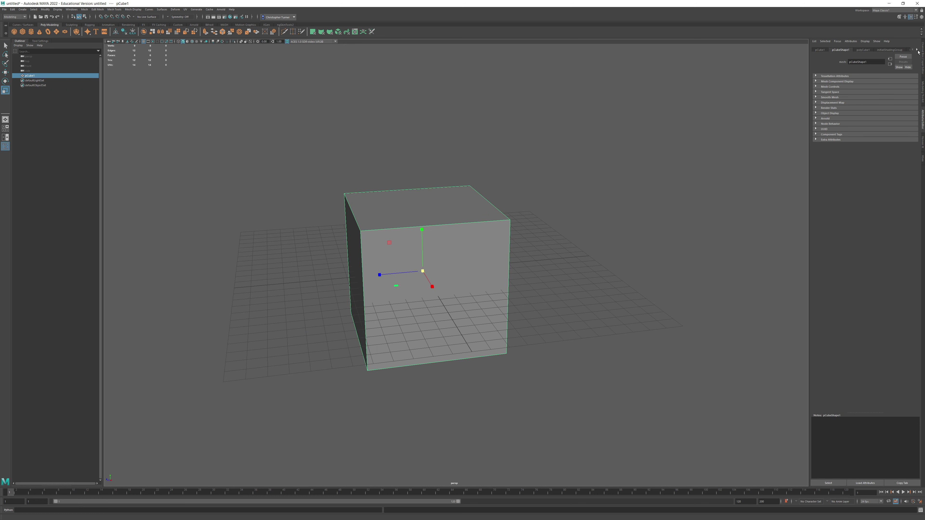
{"action": "left_click", "coordinate": [903, 50]}
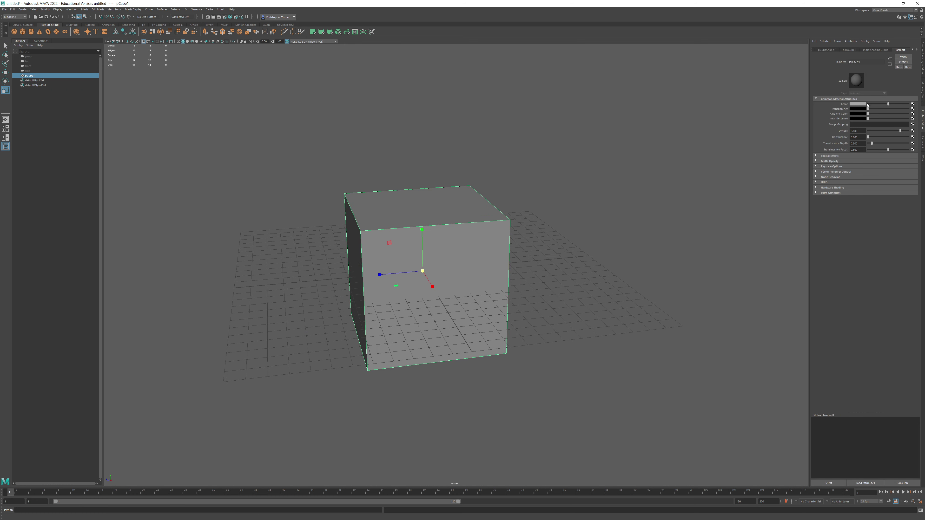
{"action": "left_click", "coordinate": [874, 105]}
- Duplicate the cube, separate the copy from the original along the Z axis, and select both cubes
{"action": "left_click_drag", "start_coordinate": [565, 256], "coordinate": [498, 253], "text": "alt"}
{"action": "key", "text": "w"}
{"action": "scroll", "coordinate": [516, 185], "scroll_direction": "down", "scroll_amount": 5}
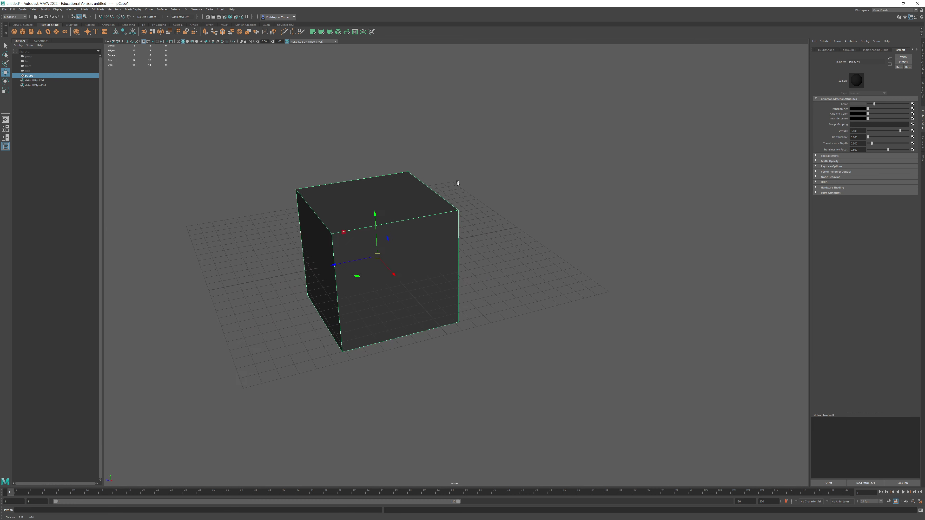
{"action": "left_click_drag", "start_coordinate": [456, 185], "coordinate": [510, 288], "text": "alt"}
{"action": "key", "text": "ctrl+d"}
{"action": "middle_click_drag", "start_coordinate": [239, 154], "coordinate": [591, 256], "text": "alt"}
{"action": "left_click_drag", "start_coordinate": [591, 256], "coordinate": [446, 234]}
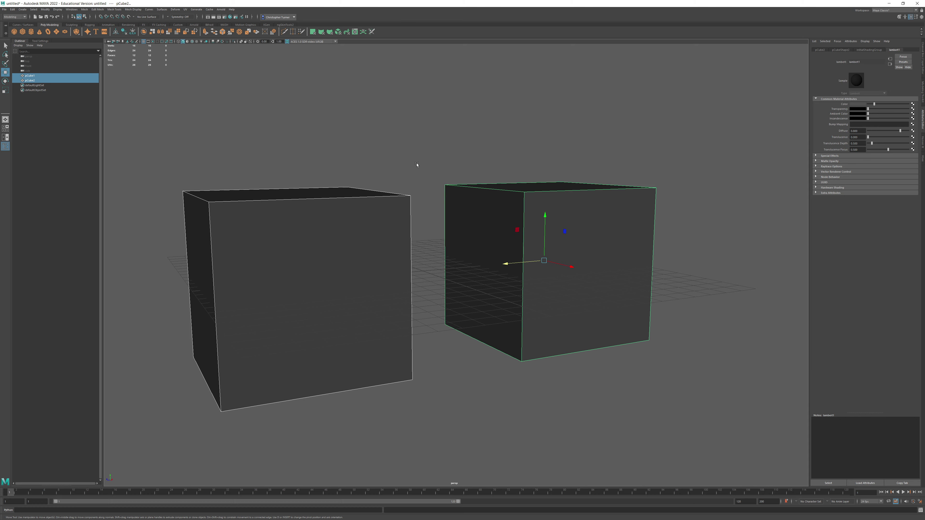
- Turn on smooth mesh preview for both cubes and inspect their rounded shapes
{"action": "key", "text": "3"}
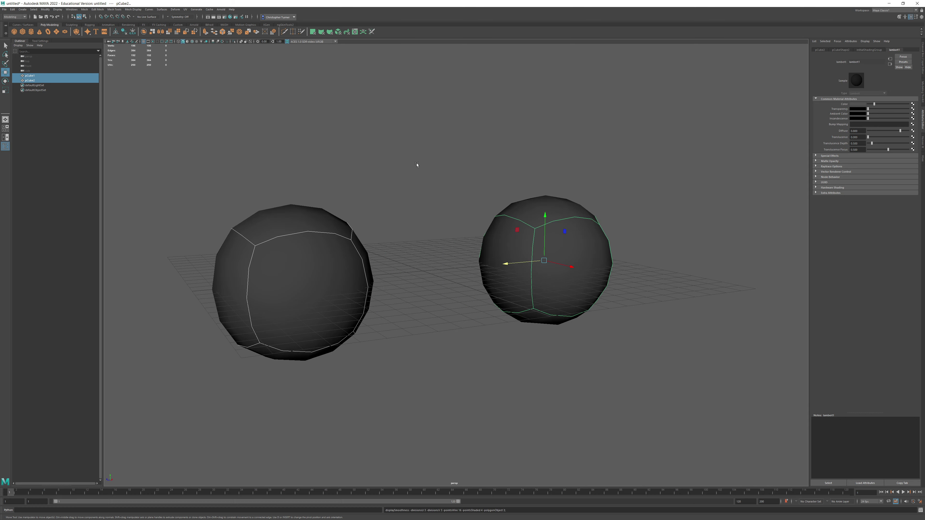
{"action": "left_click_drag", "start_coordinate": [427, 194], "coordinate": [538, 324], "text": "alt"}
{"action": "left_click_drag", "start_coordinate": [595, 301], "coordinate": [582, 284], "text": "alt"}
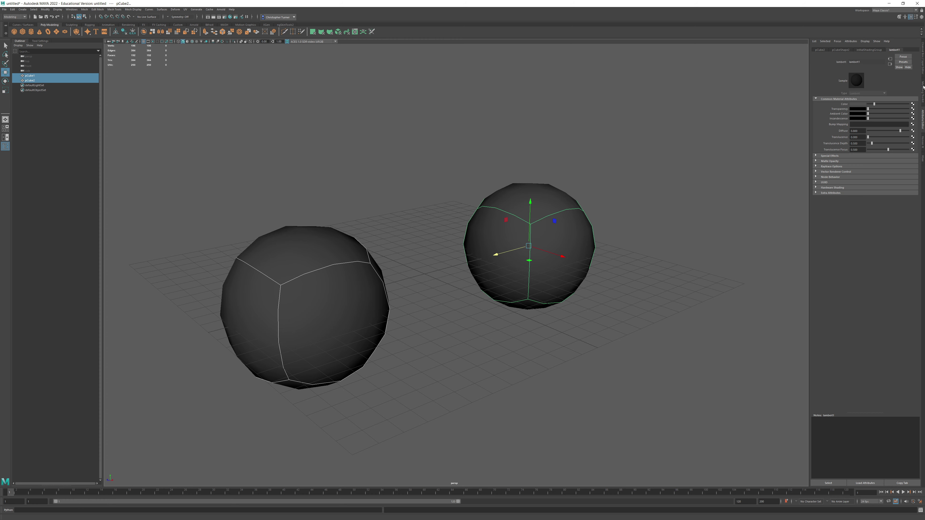
- Select all edges of the original cube and crease them with the Crease Tool until the smoothed corners are sharp
{"action": "left_click", "coordinate": [923, 88]}
{"action": "key", "text": "F10"}
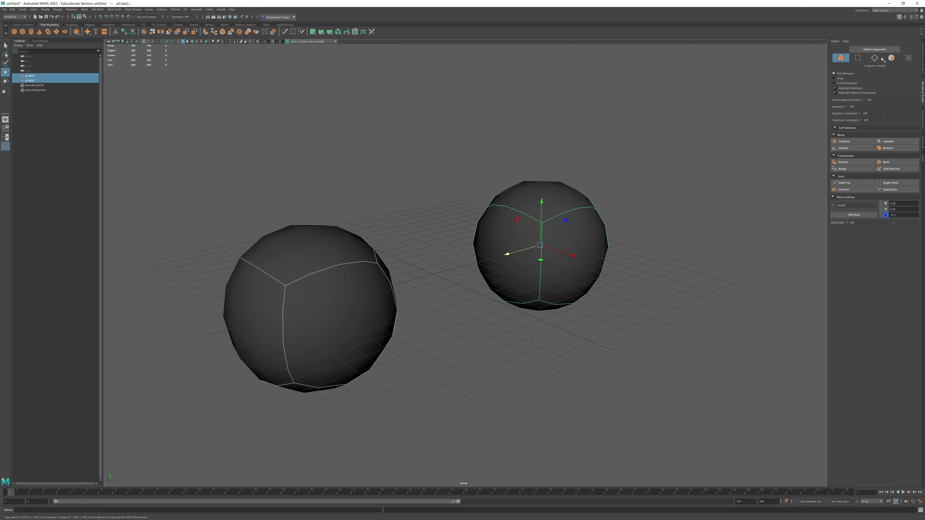
{"action": "left_click_drag", "start_coordinate": [712, 160], "coordinate": [515, 172], "text": "alt"}
{"action": "left_click_drag", "start_coordinate": [195, 101], "coordinate": [501, 391]}
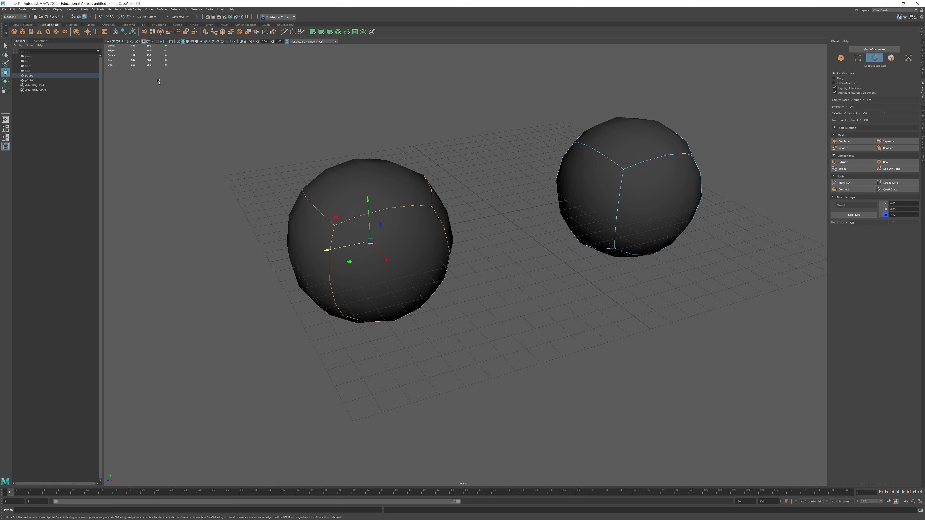
{"action": "left_click", "coordinate": [115, 9]}
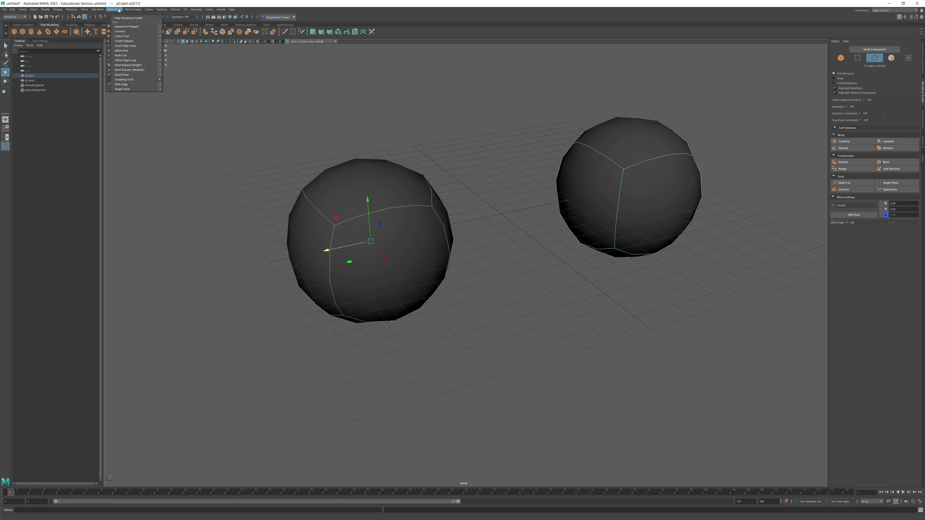
{"action": "left_click", "coordinate": [122, 36]}
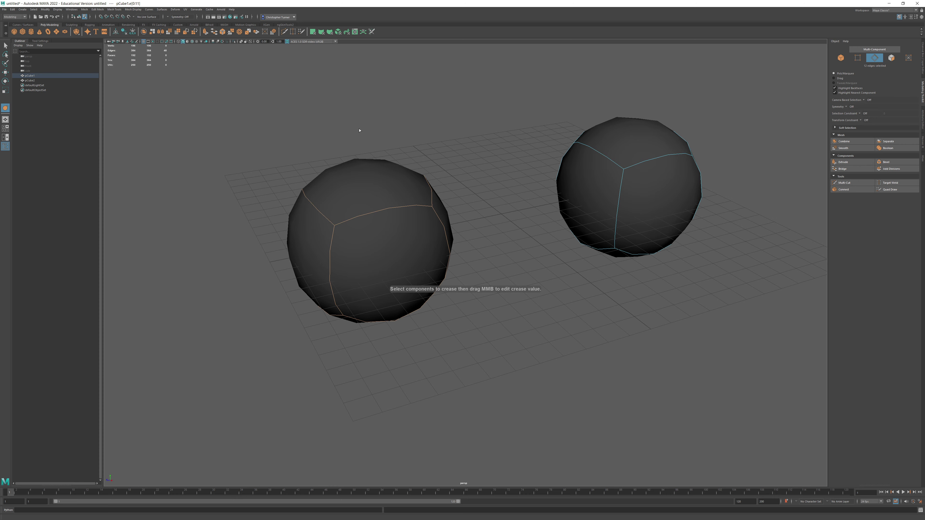
{"action": "middle_click_drag", "start_coordinate": [359, 131], "coordinate": [480, 128]}
{"action": "left_click_drag", "start_coordinate": [475, 176], "coordinate": [359, 206], "text": "alt"}
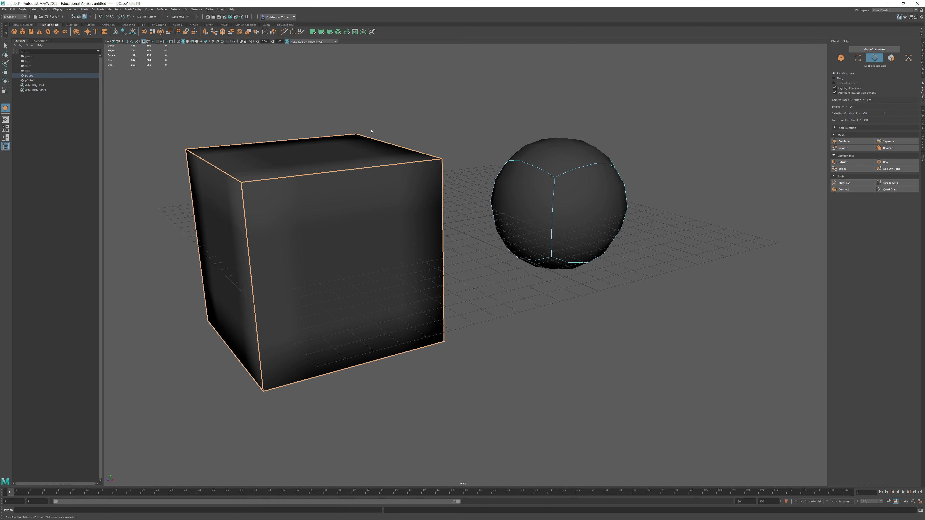
- Select all edges of the second cube and bevel them
{"action": "left_click", "coordinate": [841, 58]}
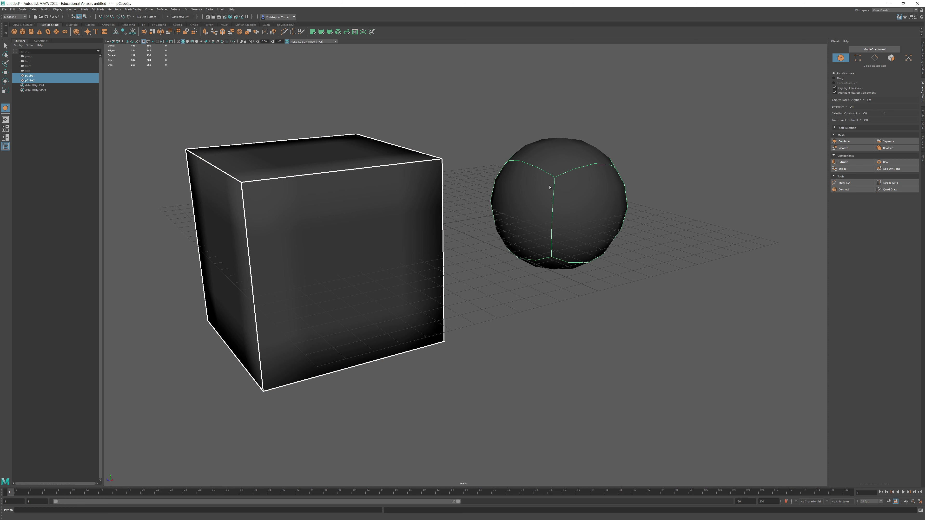
{"action": "left_click", "coordinate": [578, 234]}
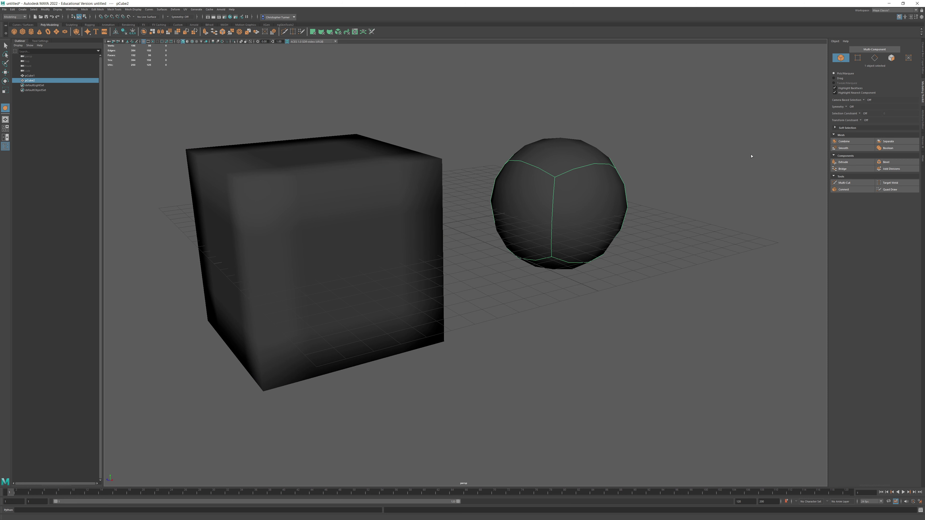
{"action": "left_click", "coordinate": [874, 58]}
{"action": "left_click_drag", "start_coordinate": [723, 78], "coordinate": [468, 363]}
{"action": "middle_click_drag", "start_coordinate": [533, 172], "coordinate": [504, 165], "text": "alt"}
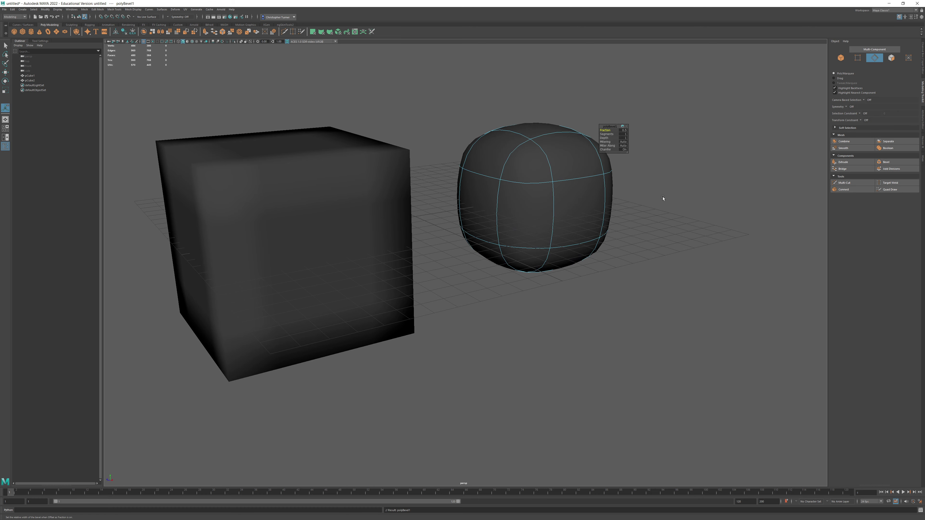
- Set the bevel to two segments and lower its fraction to tighten the smoothed cube's edges
{"action": "left_click_drag", "start_coordinate": [662, 197], "coordinate": [648, 285], "text": "alt"}
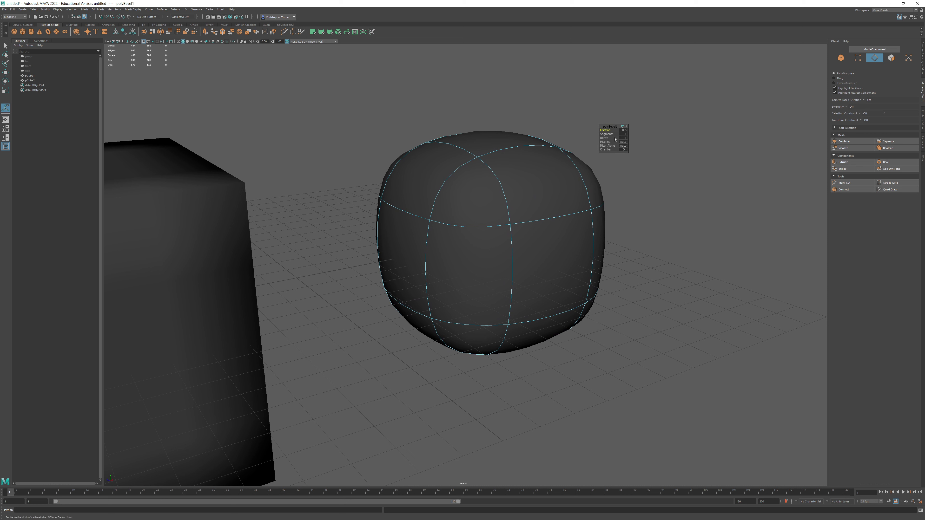
{"action": "left_click", "coordinate": [607, 134]}
{"action": "middle_click_drag", "start_coordinate": [611, 135], "coordinate": [619, 135]}
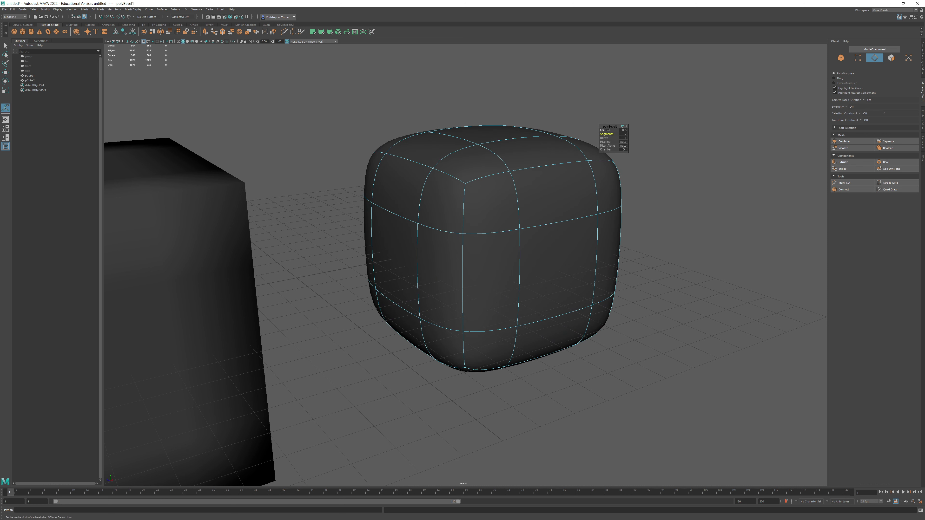
{"action": "left_click", "coordinate": [605, 130]}
{"action": "middle_click_drag", "start_coordinate": [678, 135], "coordinate": [674, 136]}
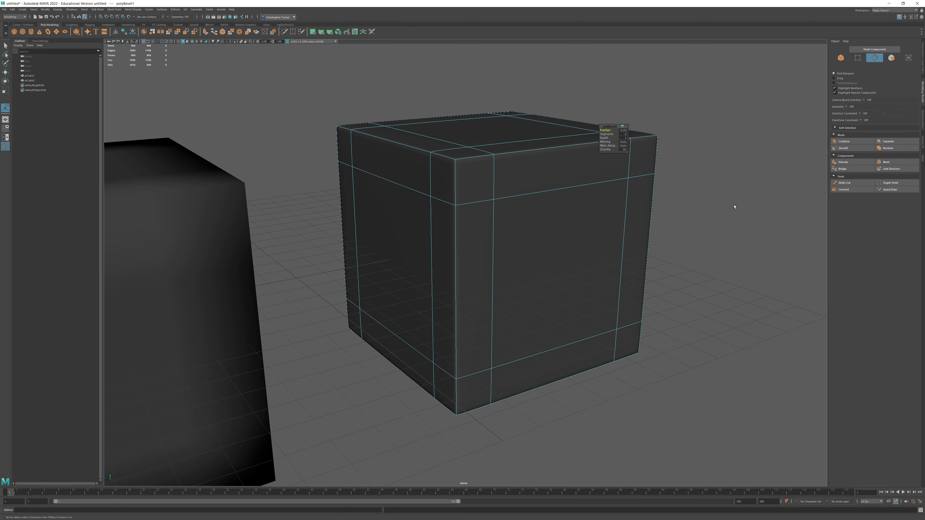
{"action": "left_click_drag", "start_coordinate": [733, 204], "coordinate": [706, 205], "text": "alt"}
{"action": "scroll", "coordinate": [458, 140], "scroll_direction": "up", "scroll_amount": 5}
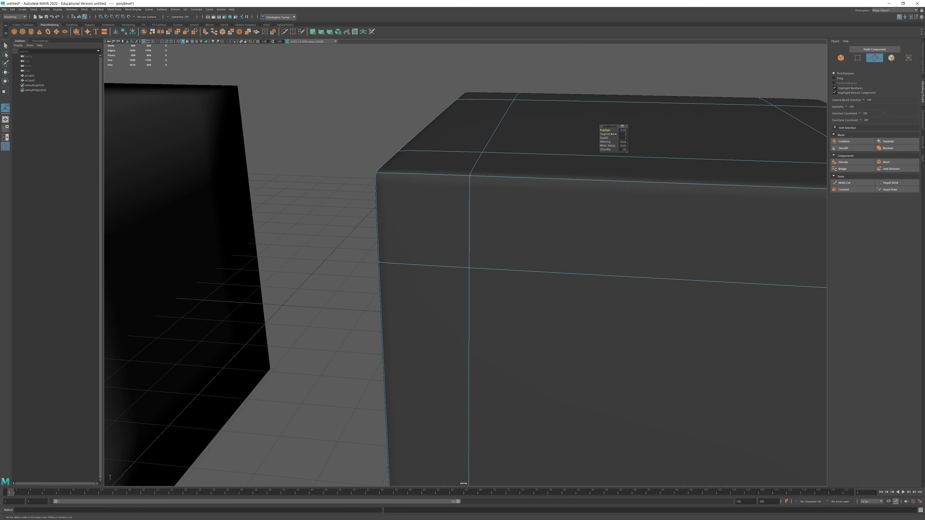
- Raise the second cube's bevel to three segments and return to object selection
{"action": "left_click", "coordinate": [603, 134]}
{"action": "middle_click_drag", "start_coordinate": [603, 134], "coordinate": [611, 134]}
{"action": "left_click_drag", "start_coordinate": [495, 153], "coordinate": [473, 140], "text": "alt"}
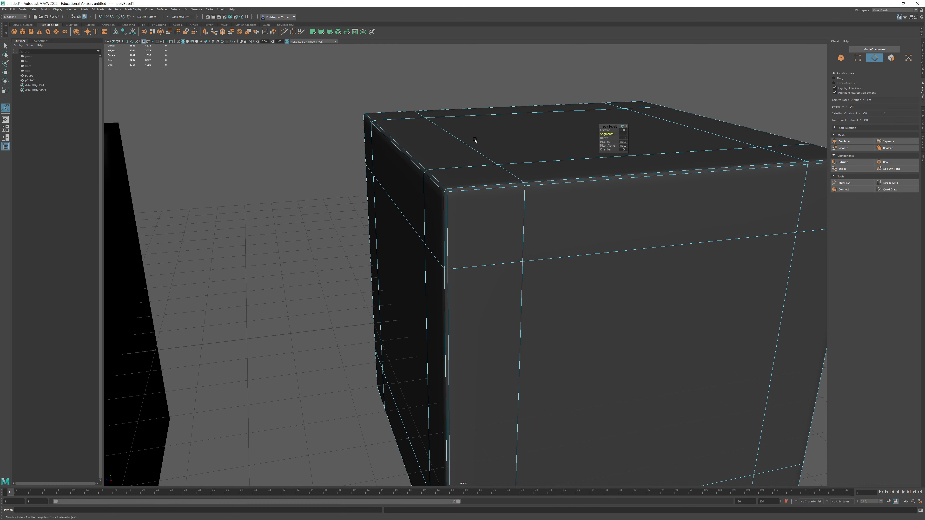
{"action": "scroll", "coordinate": [737, 173], "scroll_direction": "up", "scroll_amount": 3}
{"action": "key", "text": "q"}
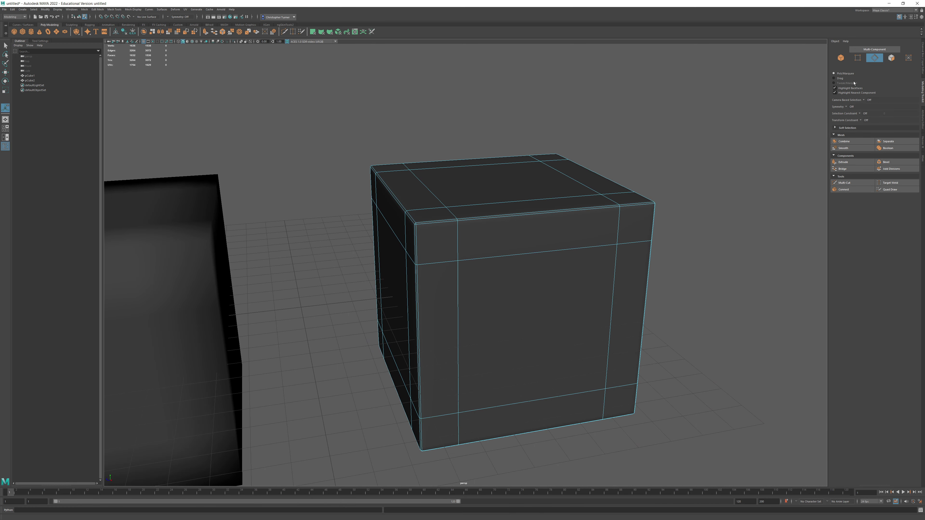
{"action": "left_click", "coordinate": [841, 58]}
{"action": "left_click", "coordinate": [723, 165]}
- Select both cubes and turn off their smooth mesh preview
{"action": "right_click_drag", "start_coordinate": [550, 207], "coordinate": [498, 200], "text": "alt"}
{"action": "left_click_drag", "start_coordinate": [328, 164], "coordinate": [521, 281]}
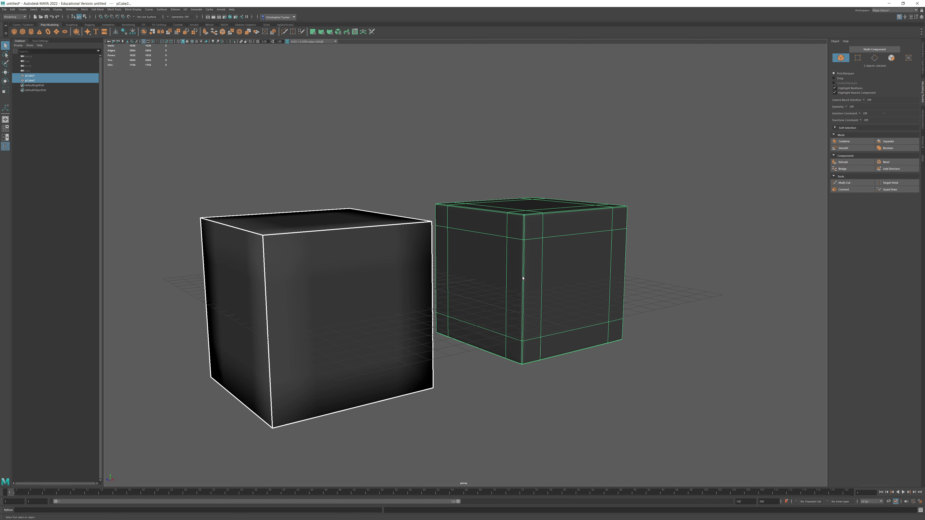
{"action": "key", "text": "1"}
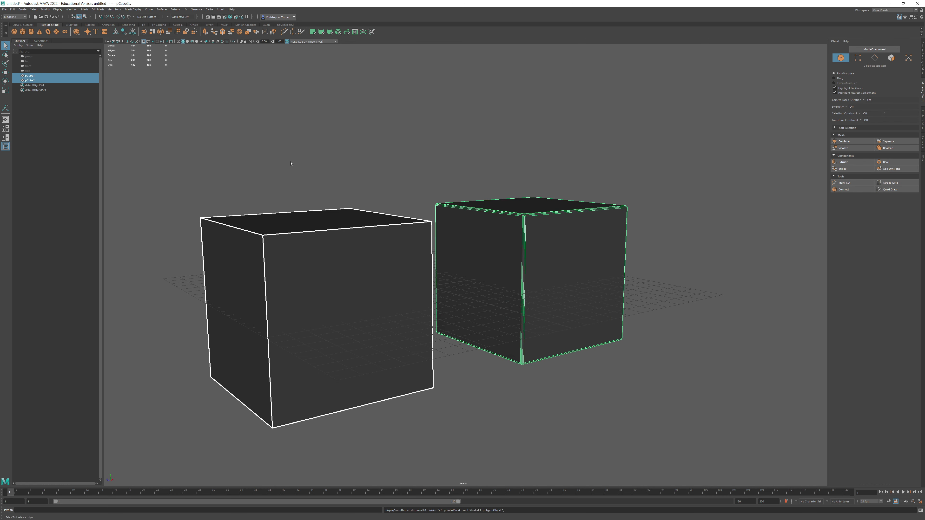
- Apply Smooth to both cubes and raise the original cube's smoothing to four divisions
{"action": "left_click", "coordinate": [84, 9]}
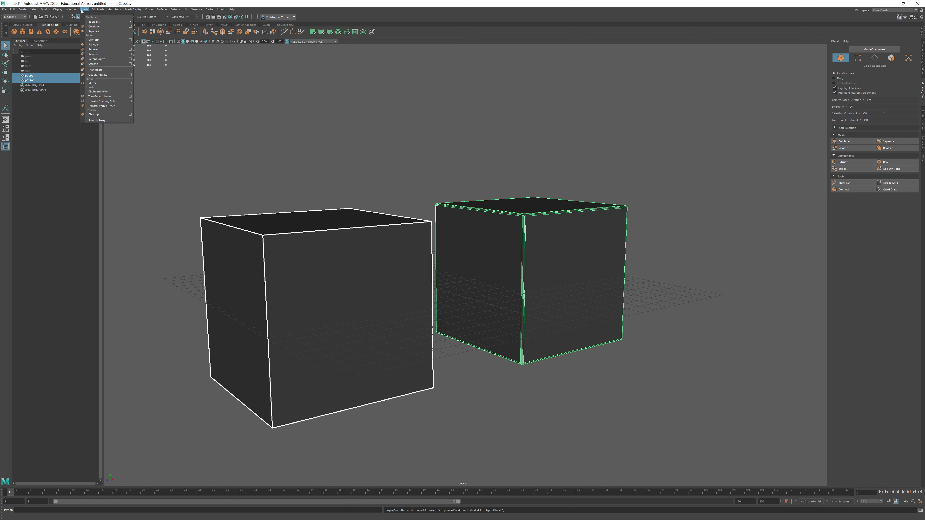
{"action": "left_click", "coordinate": [99, 64]}
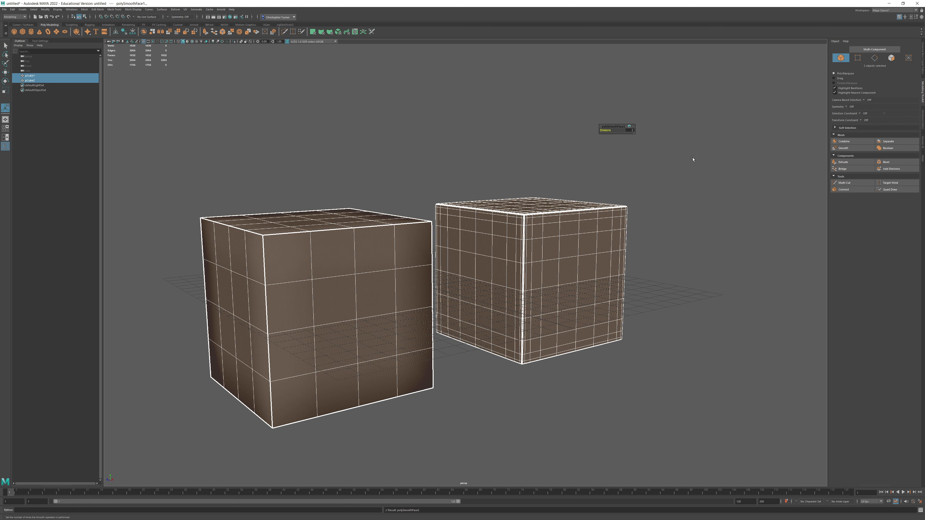
{"action": "left_click_drag", "start_coordinate": [603, 129], "coordinate": [620, 144]}
{"action": "left_click", "coordinate": [615, 150]}
{"action": "left_click", "coordinate": [379, 221]}
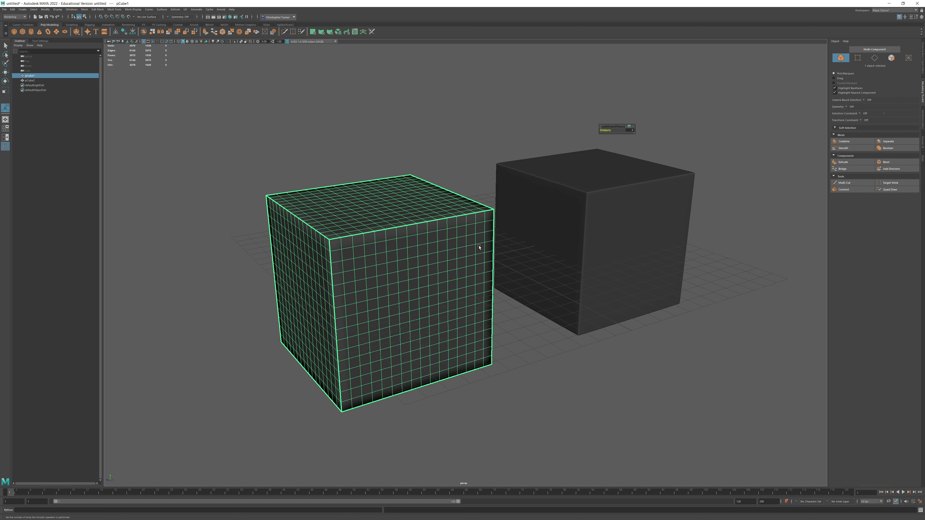
{"action": "scroll", "coordinate": [347, 233], "scroll_direction": "up", "scroll_amount": 3}
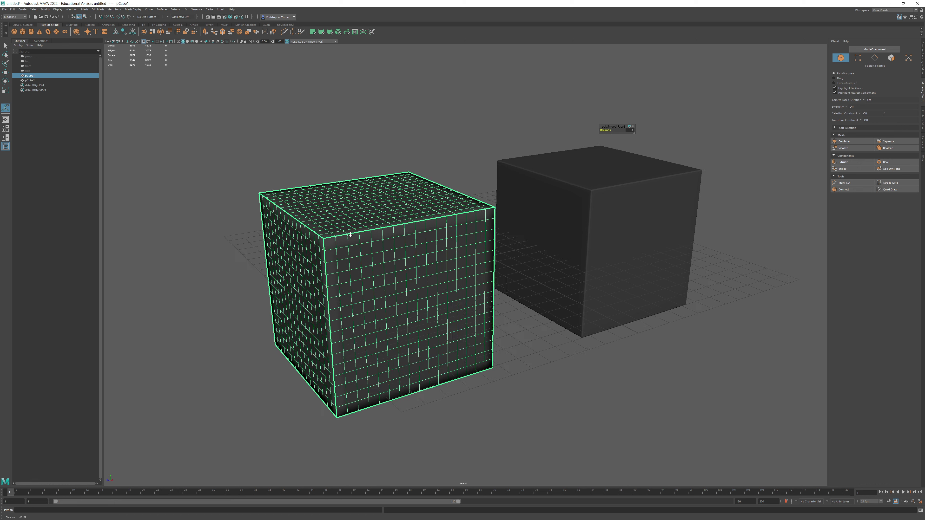
{"action": "left_click", "coordinate": [114, 9]}
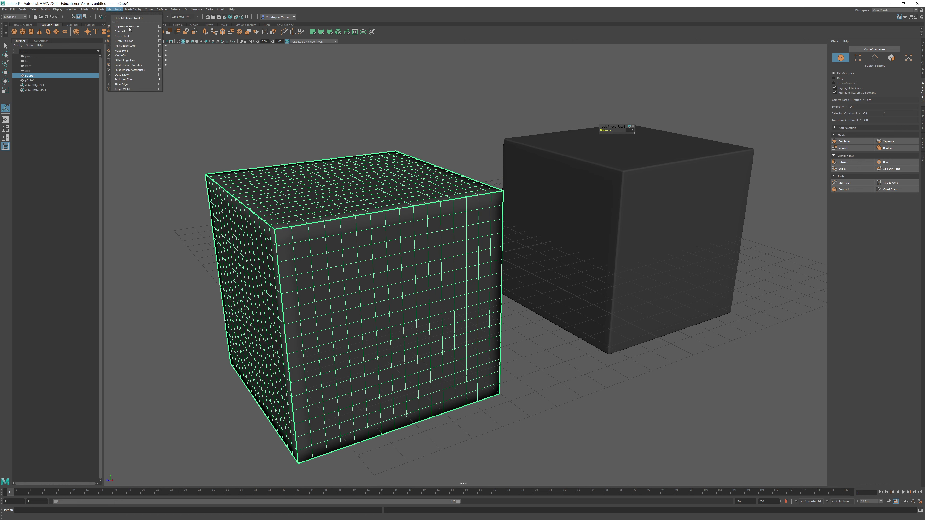
{"action": "left_click", "coordinate": [122, 36]}
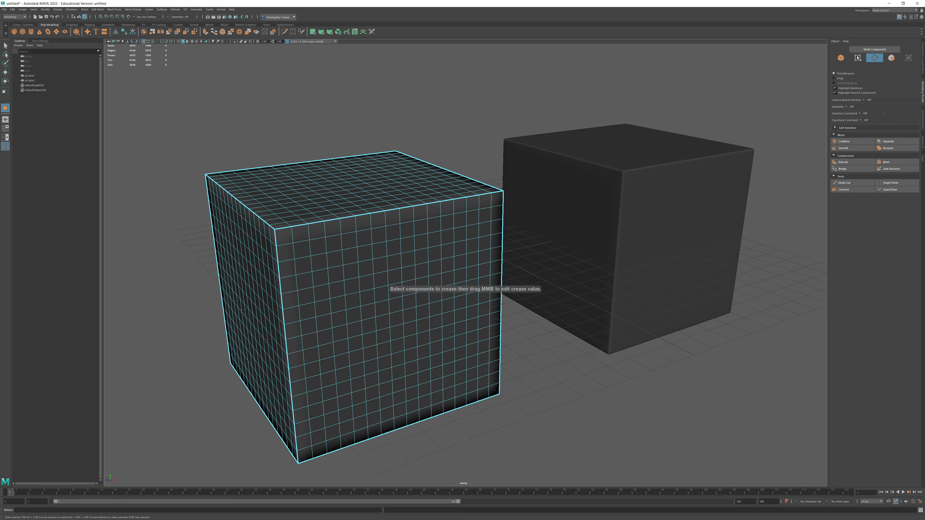
{"action": "scroll", "coordinate": [221, 111], "scroll_direction": "down", "scroll_amount": 3}
{"action": "left_click_drag", "start_coordinate": [221, 112], "coordinate": [599, 436]}
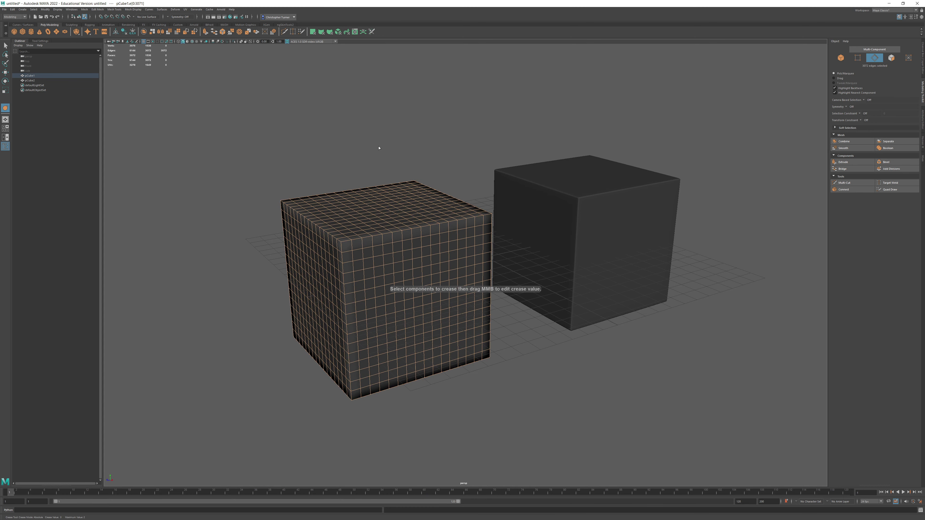
{"action": "left_click", "coordinate": [840, 58]}
{"action": "left_click", "coordinate": [722, 148]}
- Select the edge loops along all outer borders of the original cube and harden them
{"action": "scroll", "coordinate": [565, 229], "scroll_direction": "up", "scroll_amount": 1}
{"action": "left_click_drag", "start_coordinate": [565, 229], "coordinate": [388, 271], "text": "alt"}
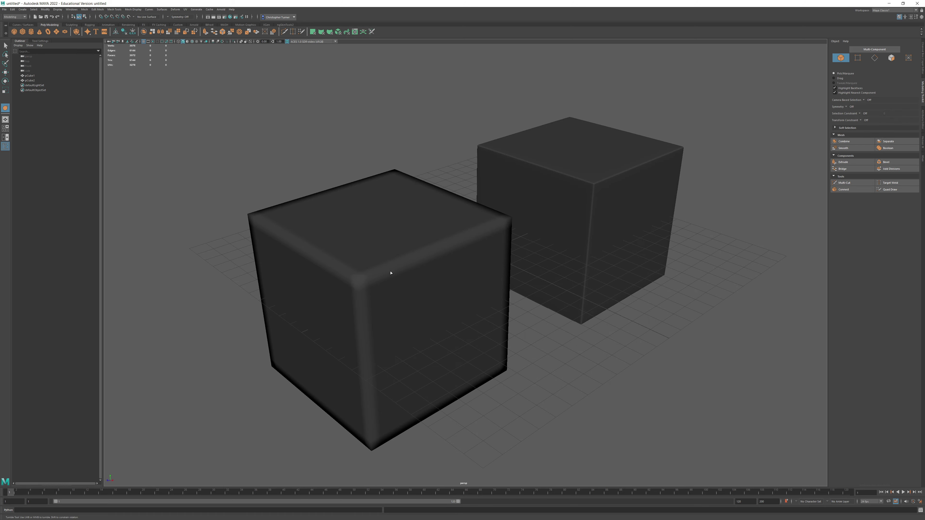
{"action": "left_click", "coordinate": [361, 254]}
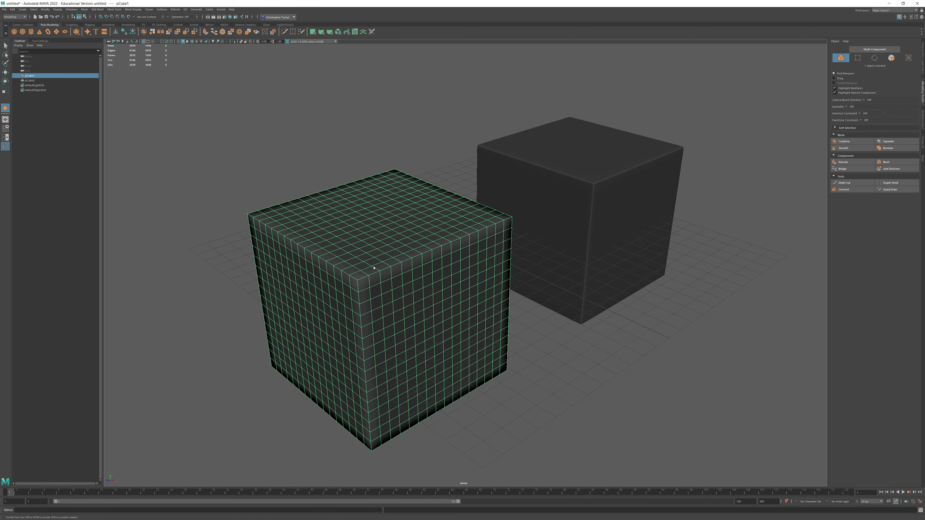
{"action": "middle_click_drag", "start_coordinate": [429, 160], "coordinate": [338, 195], "text": "alt"}
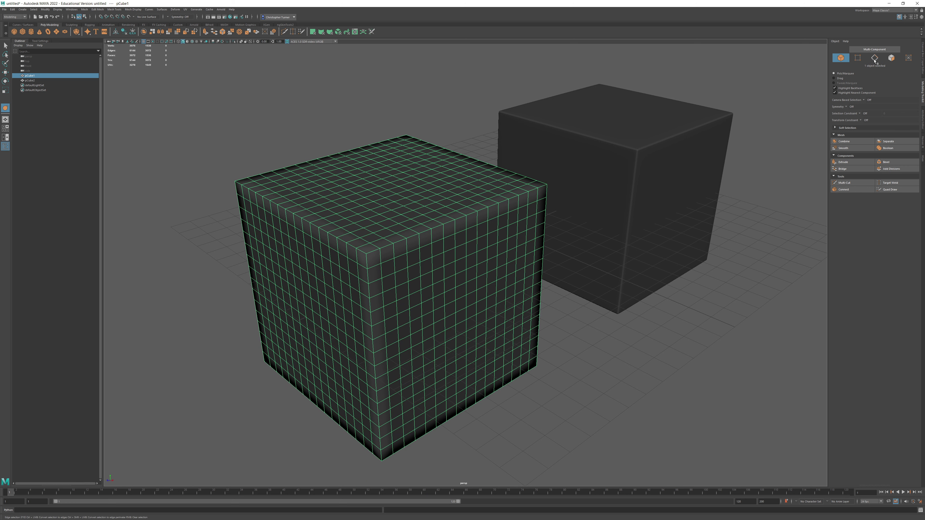
{"action": "key", "text": "F10"}
{"action": "double_click", "coordinate": [352, 244]}
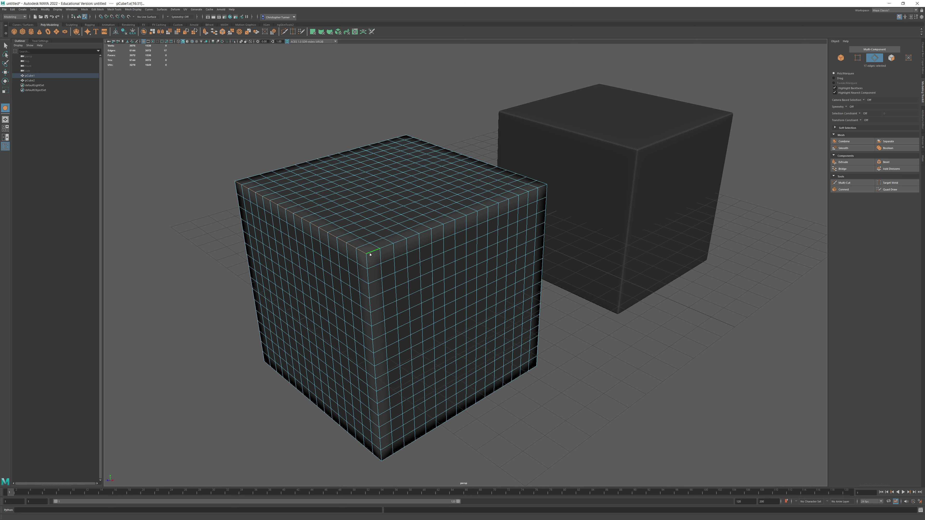
{"action": "left_click", "coordinate": [237, 185], "text": "shift"}
{"action": "double_click", "coordinate": [534, 367], "text": "shift"}
{"action": "double_click", "coordinate": [530, 296], "text": "shift"}
{"action": "left_click_drag", "start_coordinate": [530, 295], "coordinate": [514, 277], "text": "alt"}
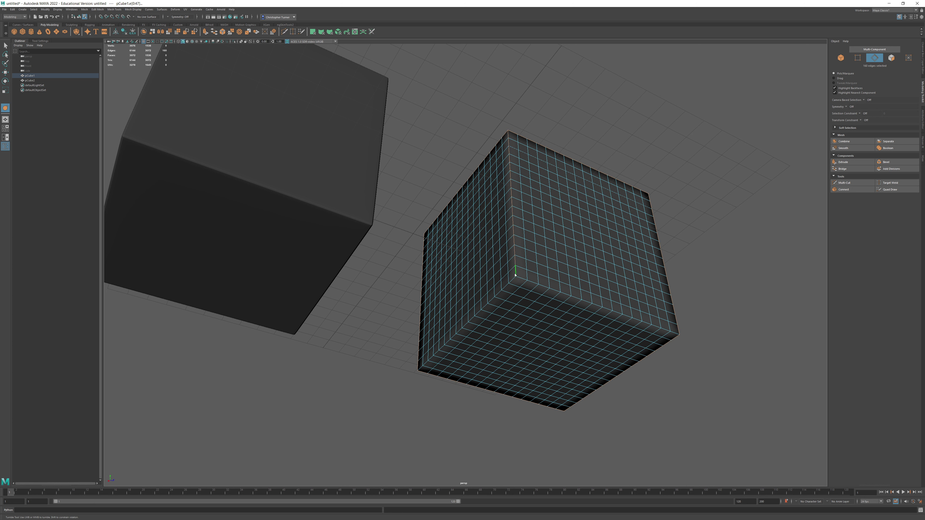
{"action": "double_click", "coordinate": [519, 277], "text": "shift"}
{"action": "left_click", "coordinate": [133, 9]}
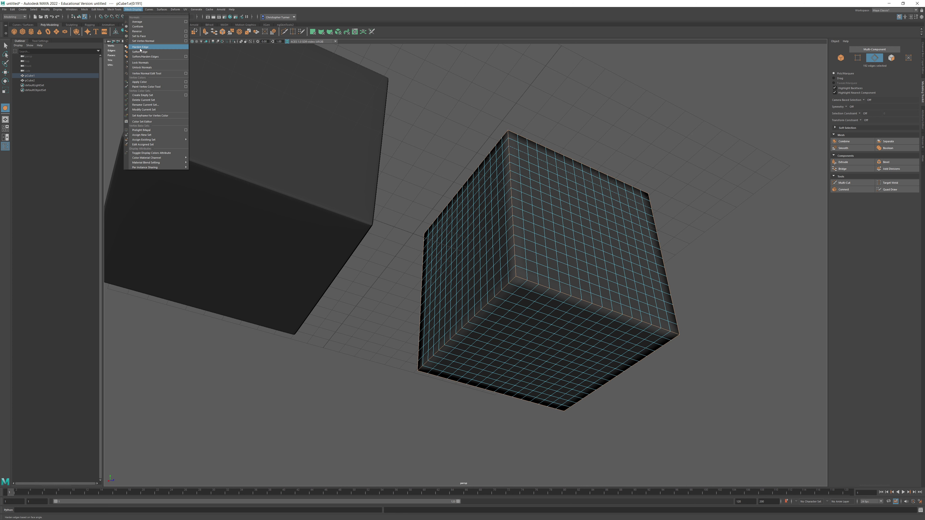
{"action": "left_click", "coordinate": [140, 48]}
{"action": "left_click", "coordinate": [840, 58]}
- Select all edges of the bevelled second cube, soften them, and clear the selection in object mode
{"action": "left_click_drag", "start_coordinate": [710, 197], "coordinate": [464, 426], "text": "alt"}
{"action": "left_click", "coordinate": [559, 164]}
{"action": "left_click", "coordinate": [875, 57]}
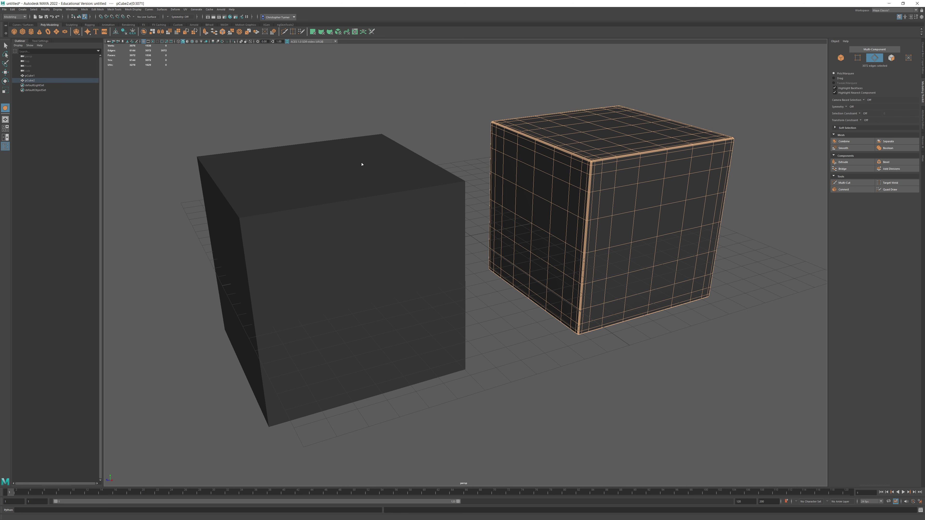
{"action": "left_click", "coordinate": [133, 9]}
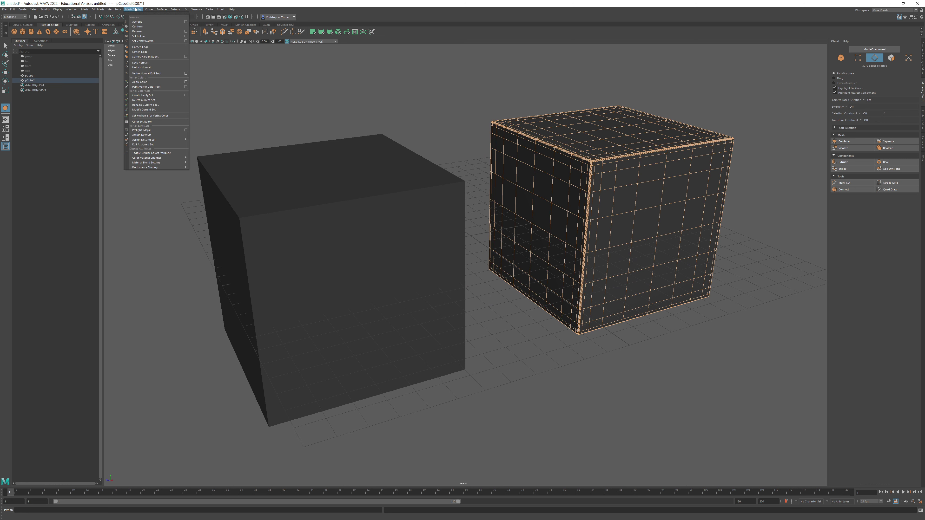
{"action": "left_click", "coordinate": [145, 51]}
{"action": "left_click", "coordinate": [840, 58]}
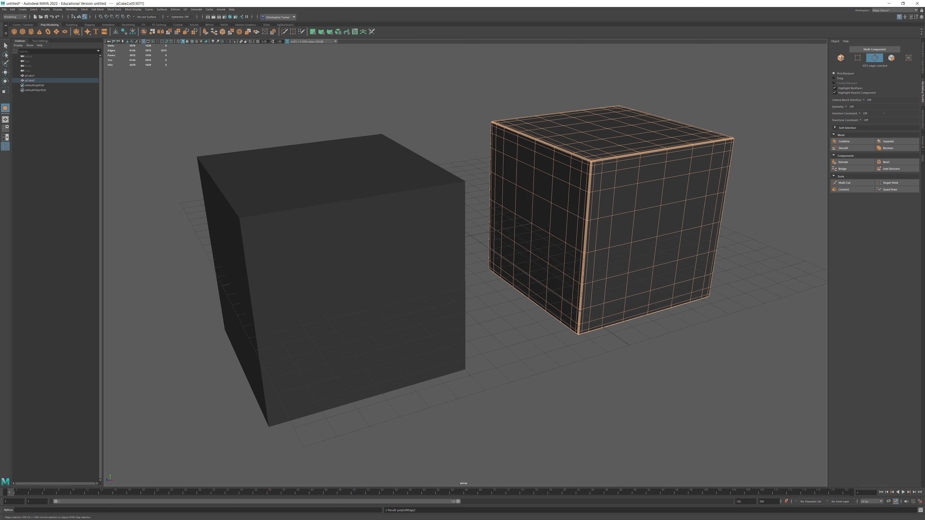
{"action": "left_click", "coordinate": [772, 120]}
- Select the original cube and examine its wireframe and hard corners up close from several angles
{"action": "middle_click_drag", "start_coordinate": [572, 248], "coordinate": [540, 217], "text": "alt"}
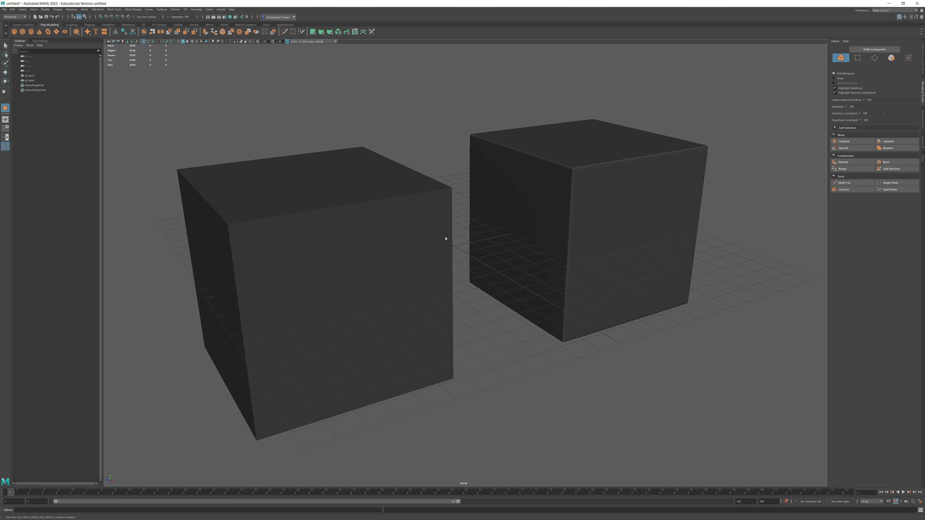
{"action": "left_click", "coordinate": [329, 172]}
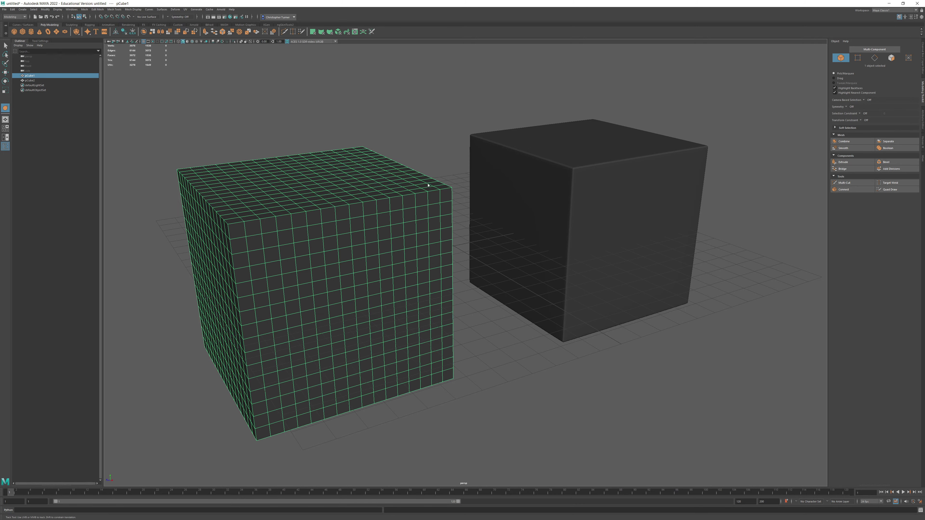
{"action": "scroll", "coordinate": [479, 230], "scroll_direction": "up", "scroll_amount": 8}
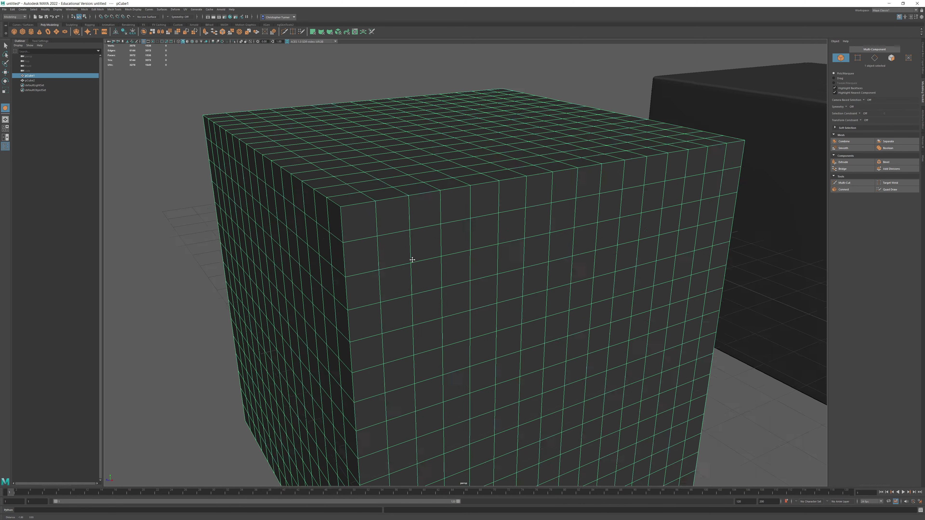
{"action": "left_click_drag", "start_coordinate": [320, 206], "coordinate": [372, 268], "text": "alt"}
{"action": "middle_click_drag", "start_coordinate": [372, 268], "coordinate": [472, 341], "text": "alt"}
{"action": "scroll", "coordinate": [472, 341], "scroll_direction": "up", "scroll_amount": 3}
{"action": "left_click_drag", "start_coordinate": [472, 340], "coordinate": [465, 269], "text": "alt"}
{"action": "middle_click_drag", "start_coordinate": [423, 266], "coordinate": [475, 285], "text": "alt"}
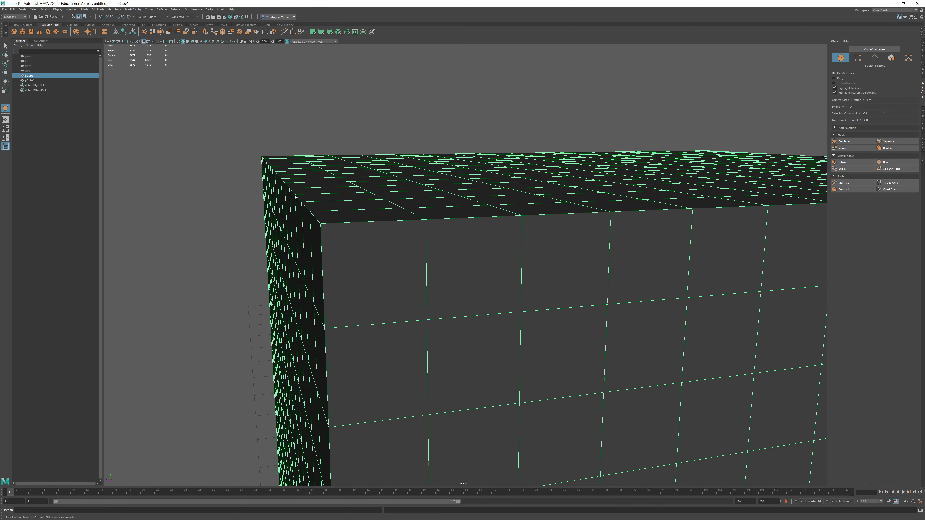
{"action": "scroll", "coordinate": [478, 187], "scroll_direction": "down", "scroll_amount": 10}
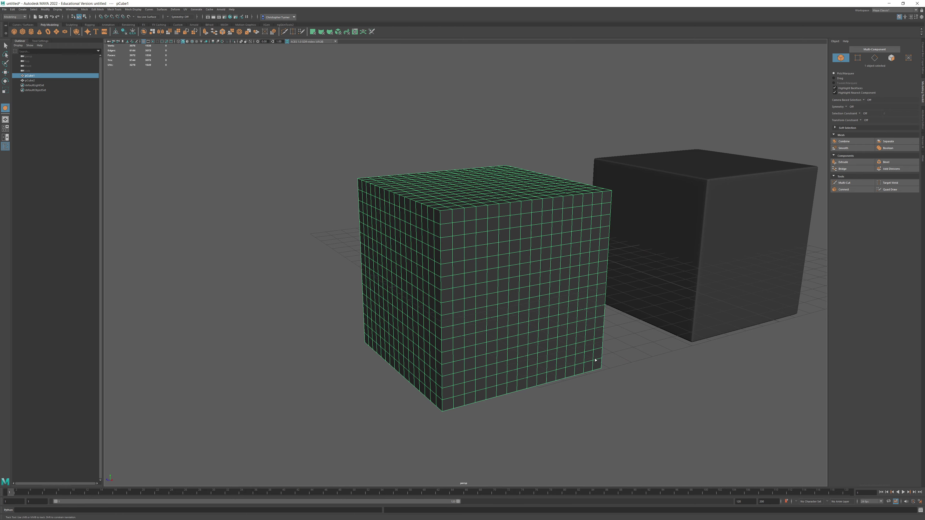
{"action": "scroll", "coordinate": [449, 219], "scroll_direction": "up", "scroll_amount": 5}
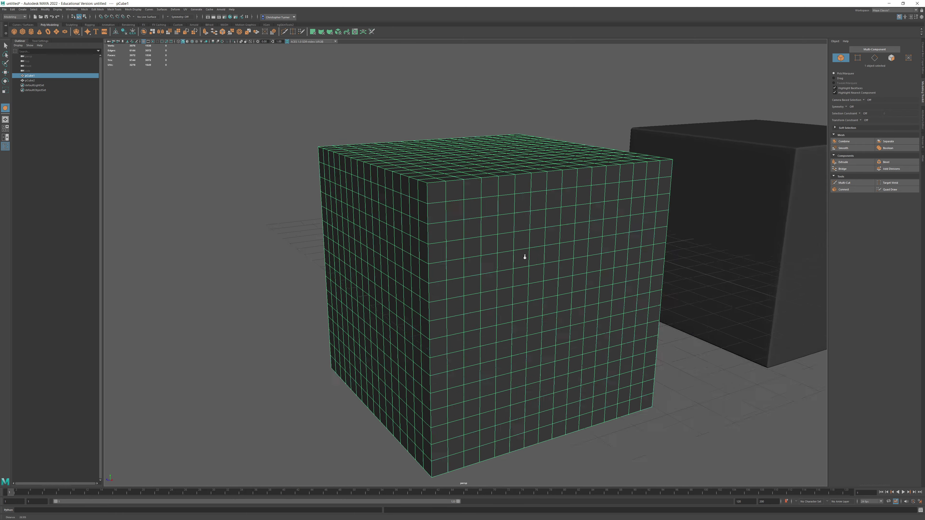
{"action": "left_click_drag", "start_coordinate": [437, 203], "coordinate": [467, 250], "text": "alt"}
{"action": "middle_click_drag", "start_coordinate": [466, 249], "coordinate": [523, 235], "text": "alt"}
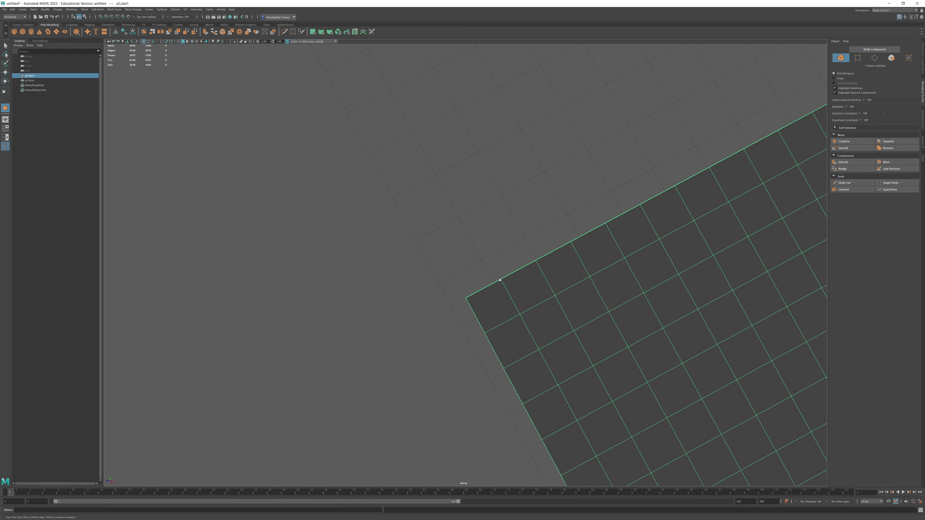
{"action": "left_click_drag", "start_coordinate": [499, 280], "coordinate": [511, 231], "text": "alt"}
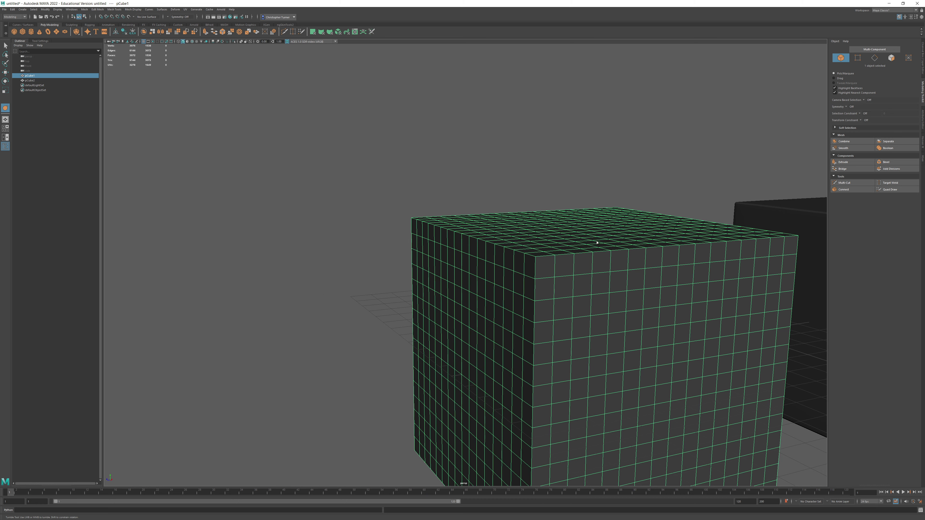
- Examine the bevelled cube's wireframe and rounded corners up close, then compare it with the original cube
{"action": "middle_click_drag", "start_coordinate": [596, 242], "coordinate": [445, 222], "text": "alt"}
{"action": "left_click", "coordinate": [681, 237]}
{"action": "scroll", "coordinate": [691, 328], "scroll_direction": "up", "scroll_amount": 10}
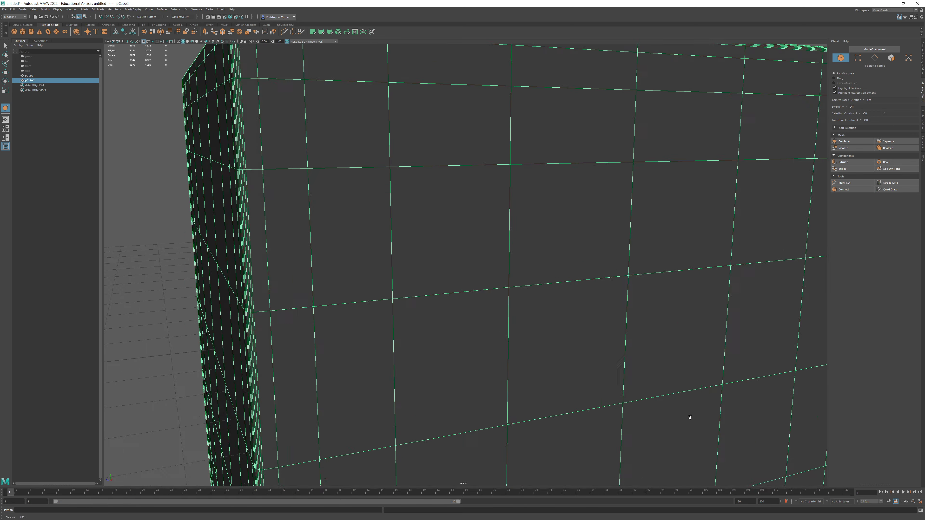
{"action": "right_click_drag", "start_coordinate": [687, 417], "coordinate": [522, 314], "text": "alt"}
{"action": "middle_click_drag", "start_coordinate": [522, 314], "coordinate": [306, 90], "text": "alt"}
{"action": "left_click", "coordinate": [306, 90]}
{"action": "left_click_drag", "start_coordinate": [423, 134], "coordinate": [375, 231], "text": "alt"}
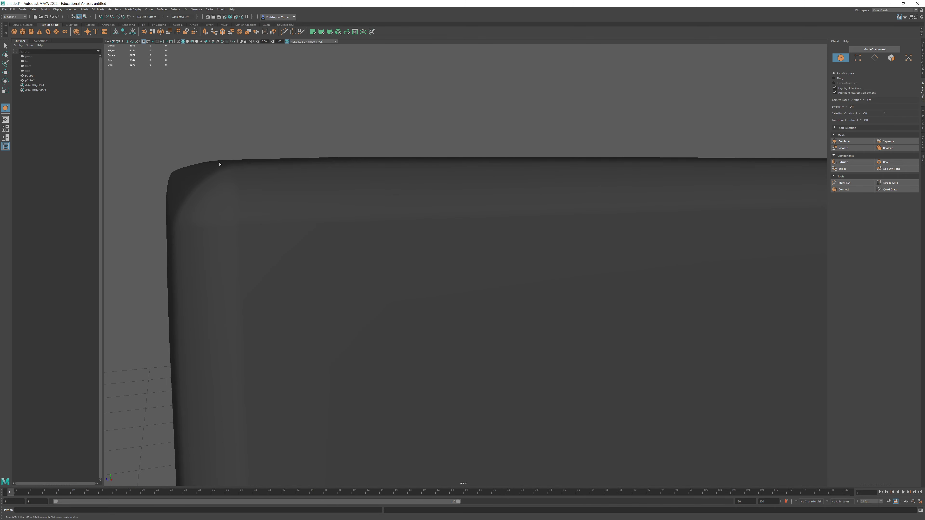
{"action": "left_click_drag", "start_coordinate": [176, 224], "coordinate": [305, 192], "text": "alt"}
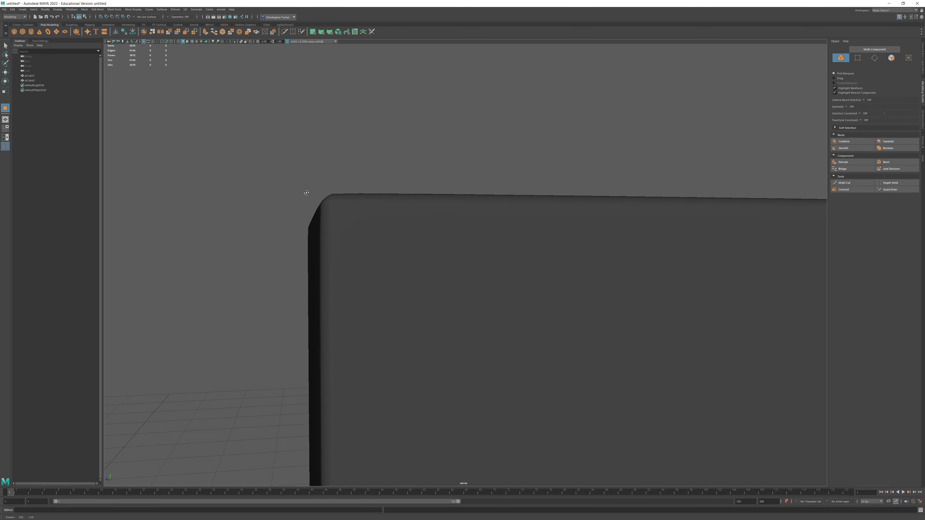
{"action": "right_click_drag", "start_coordinate": [305, 192], "coordinate": [530, 204], "text": "alt"}
{"action": "left_click_drag", "start_coordinate": [529, 203], "coordinate": [506, 182], "text": "alt"}
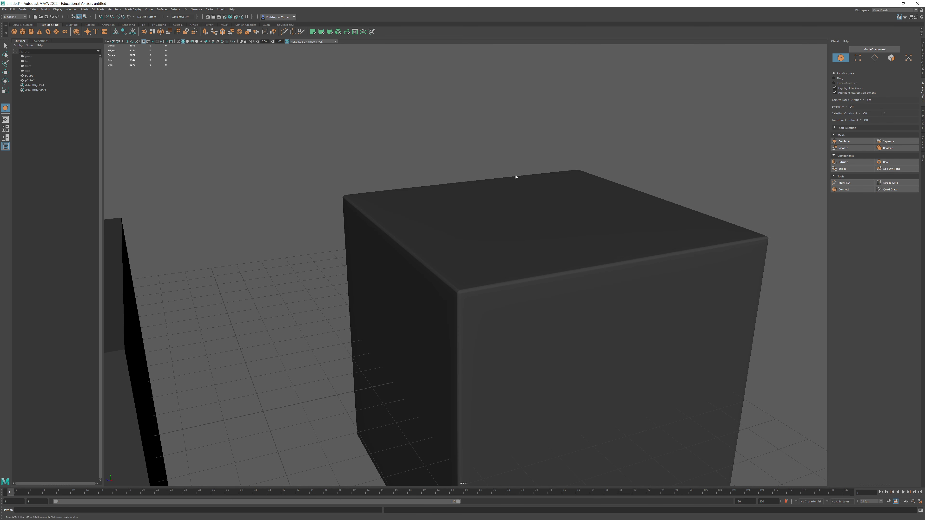
{"action": "middle_click_drag", "start_coordinate": [505, 182], "coordinate": [403, 235], "text": "alt"}
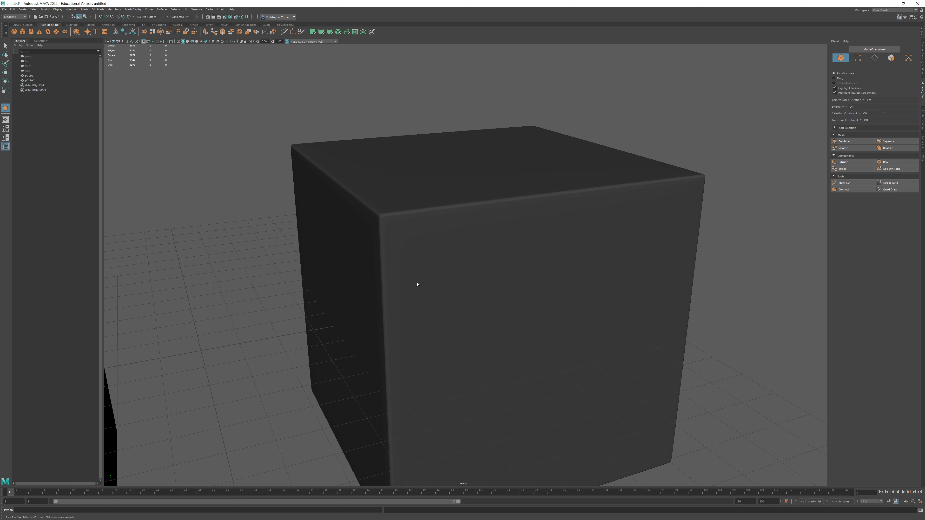
{"action": "right_click_drag", "start_coordinate": [418, 285], "coordinate": [419, 244], "text": "alt"}
{"action": "mouse_move", "coordinate": [419, 244]}
{"action": "left_mouse_down", "text": "alt"}
{"action": "mouse_move", "coordinate": [448, 242]}
{"action": "mouse_move", "coordinate": [419, 260]}
{"action": "left_mouse_up", "text": "alt"}
{"action": "right_click_drag", "start_coordinate": [419, 260], "coordinate": [499, 244], "text": "alt"}
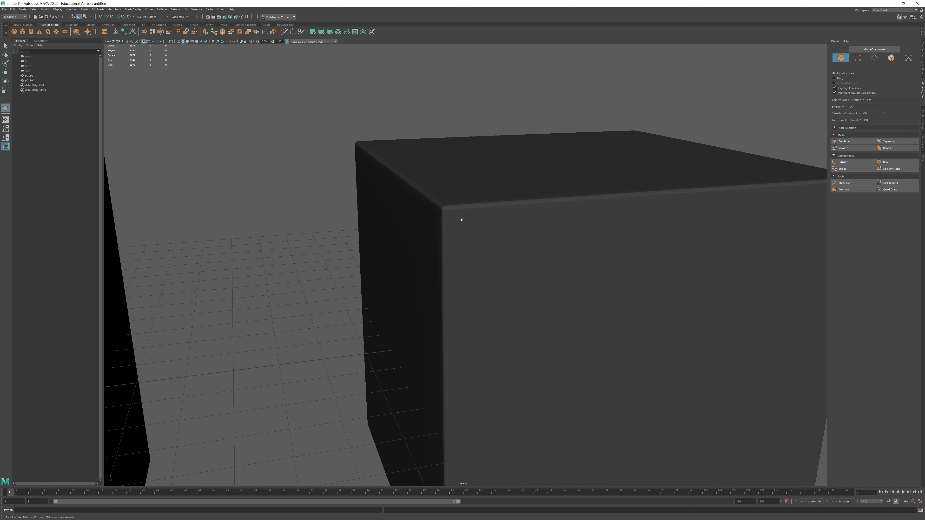
{"action": "right_click_drag", "start_coordinate": [461, 220], "coordinate": [347, 134], "text": "alt"}
{"action": "left_click_drag", "start_coordinate": [347, 134], "coordinate": [425, 165], "text": "alt"}
{"action": "right_click_drag", "start_coordinate": [425, 165], "coordinate": [411, 169], "text": "alt"}
{"action": "right_click_drag", "start_coordinate": [535, 255], "coordinate": [470, 200], "text": "alt"}
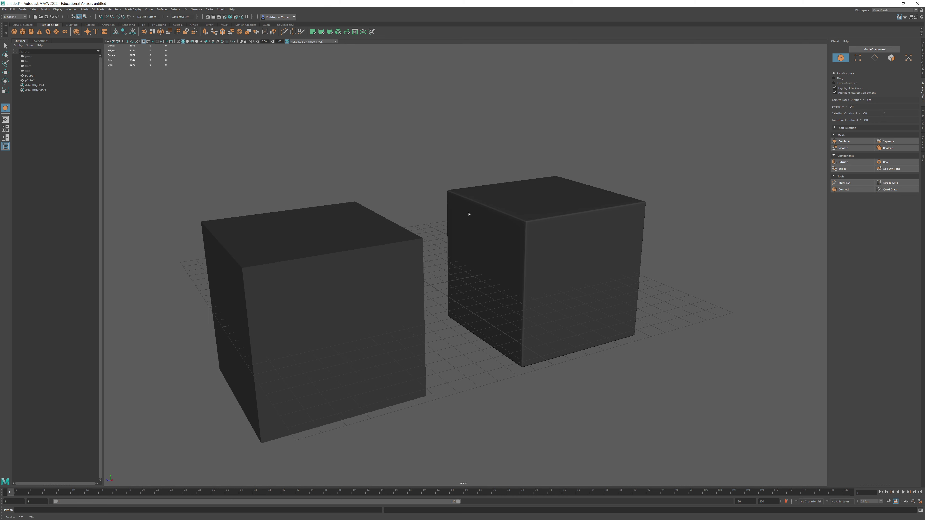
- Compare the shaded edges of the original and bevelled cubes from above and from a lower angle
{"action": "left_click_drag", "start_coordinate": [471, 200], "coordinate": [435, 168], "text": "alt"}
{"action": "left_click_drag", "start_coordinate": [468, 220], "coordinate": [463, 190], "text": "alt"}
{"action": "right_click_drag", "start_coordinate": [462, 189], "coordinate": [463, 141], "text": "alt"}
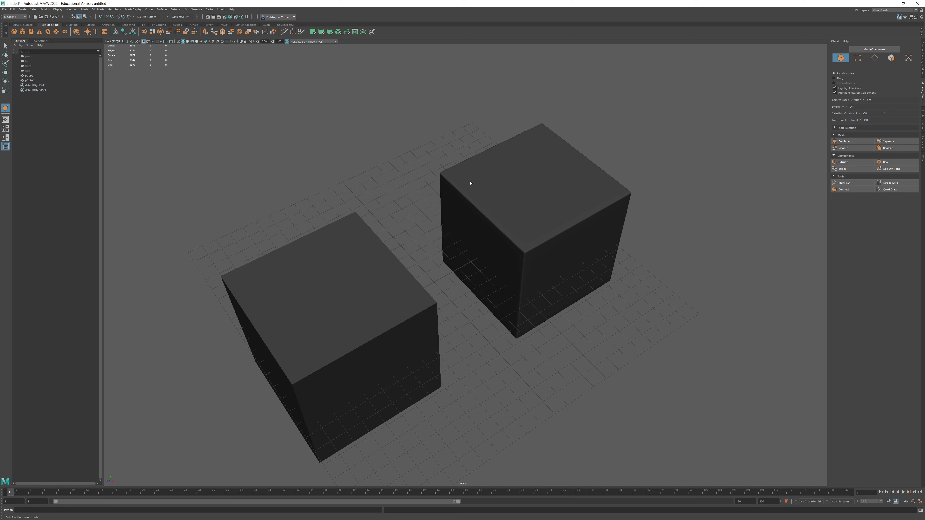
{"action": "left_click_drag", "start_coordinate": [470, 206], "coordinate": [479, 241], "text": "alt"}
{"action": "middle_click_drag", "start_coordinate": [479, 242], "coordinate": [516, 214], "text": "alt"}
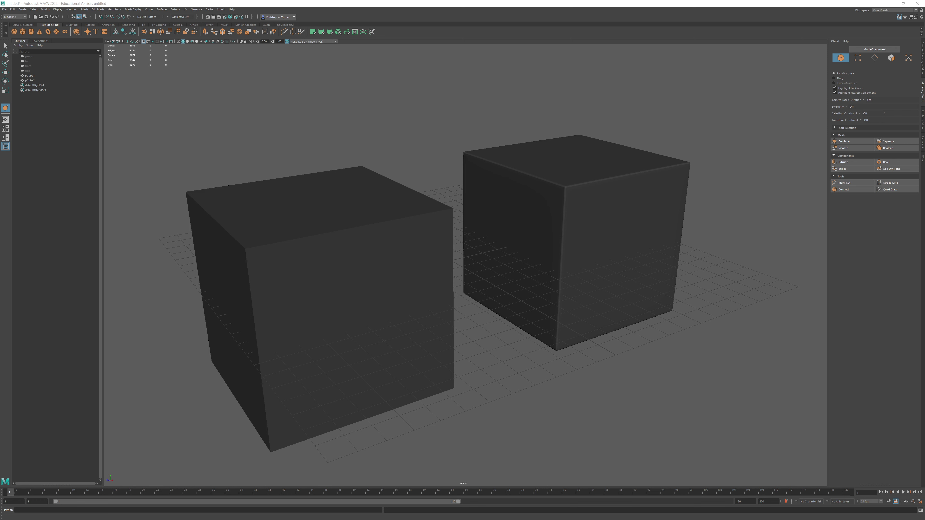
- Switch to the browser, examine the edges of the knight armour reference image up close, and close the image
{"action": "key", "text": "alt+Tab"}
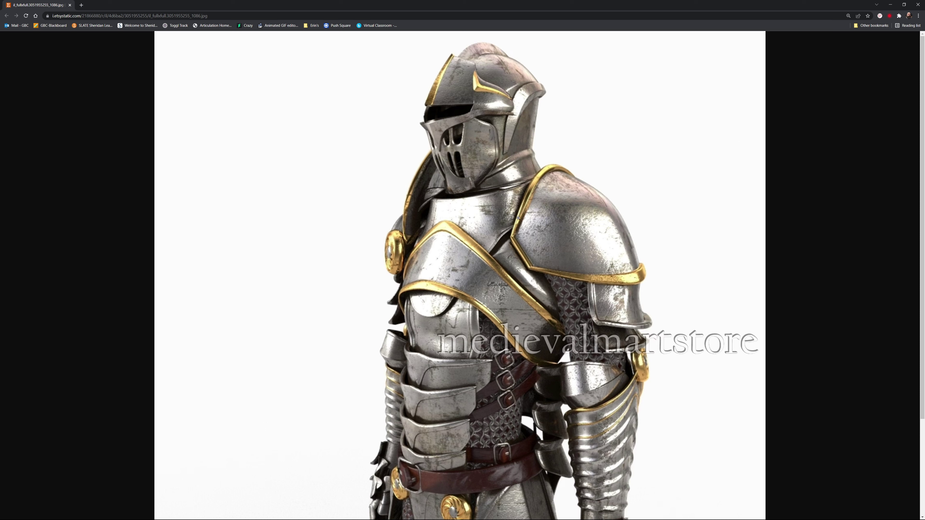
{"action": "left_click", "coordinate": [640, 275]}
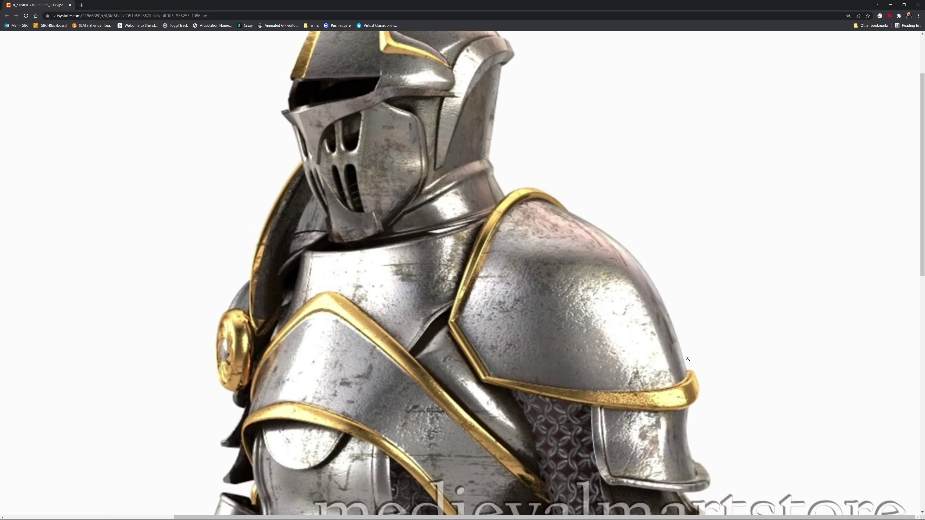
{"action": "scroll", "coordinate": [692, 164], "scroll_direction": "down", "scroll_amount": 5}
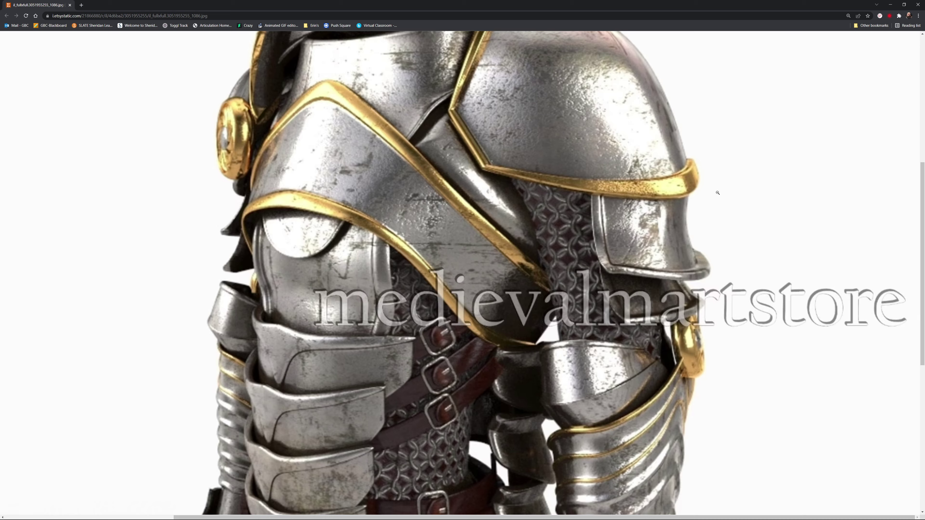
{"action": "scroll", "coordinate": [717, 193], "scroll_direction": "up", "scroll_amount": 8}
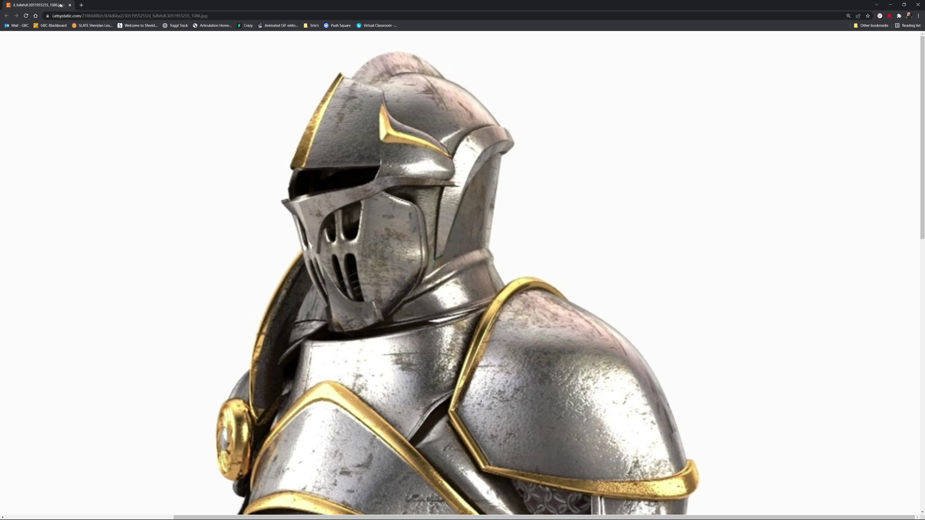
{"action": "left_click", "coordinate": [69, 5]}
- Compare the wireframes of both cubes, inspecting the bevelled cube's edge topology on its own, and clear the selection
{"action": "left_click_drag", "start_coordinate": [397, 144], "coordinate": [585, 287]}
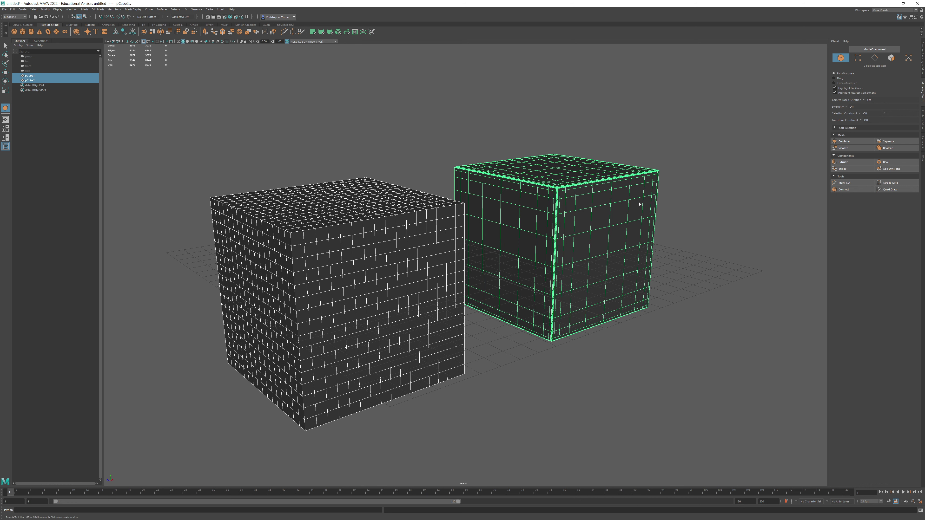
{"action": "left_click", "coordinate": [649, 192]}
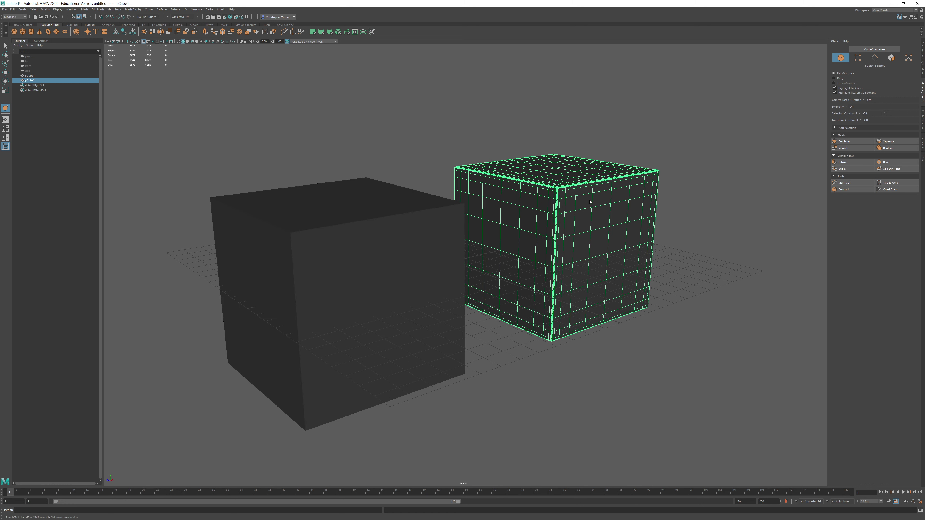
{"action": "left_click_drag", "start_coordinate": [589, 201], "coordinate": [583, 208], "text": "alt"}
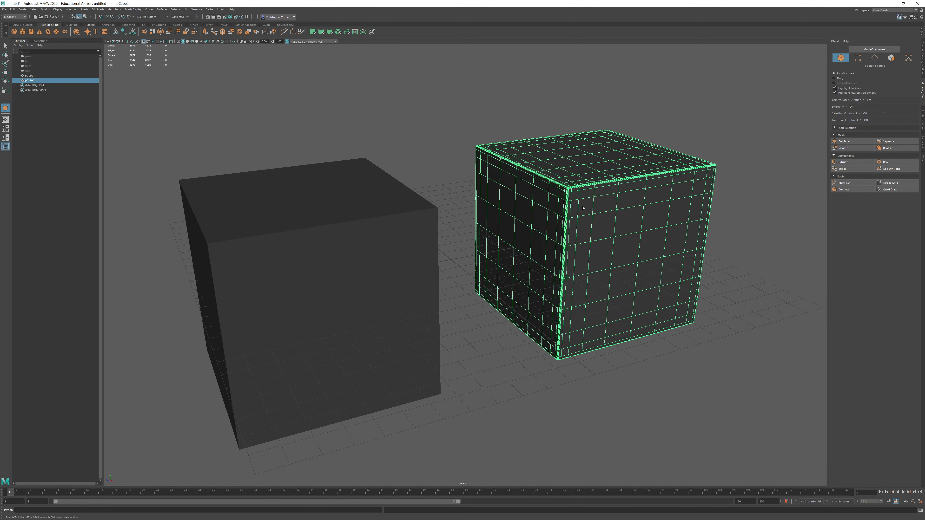
{"action": "middle_click_drag", "start_coordinate": [583, 208], "coordinate": [524, 198], "text": "alt"}
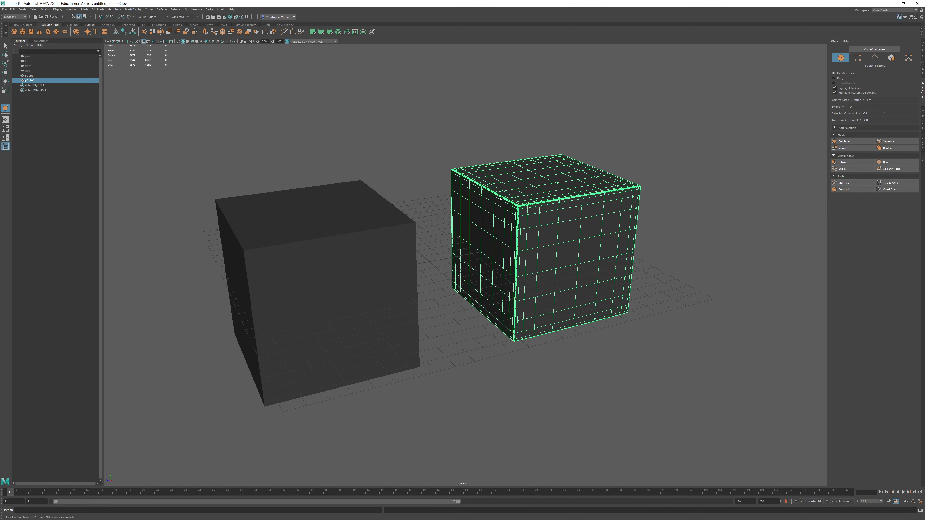
{"action": "left_click", "coordinate": [646, 206]}
- Examine the bevelled cube's shaded edges up close and compare them with the original cube's edges from several distances and angles
{"action": "scroll", "coordinate": [647, 206], "scroll_direction": "up", "scroll_amount": 10}
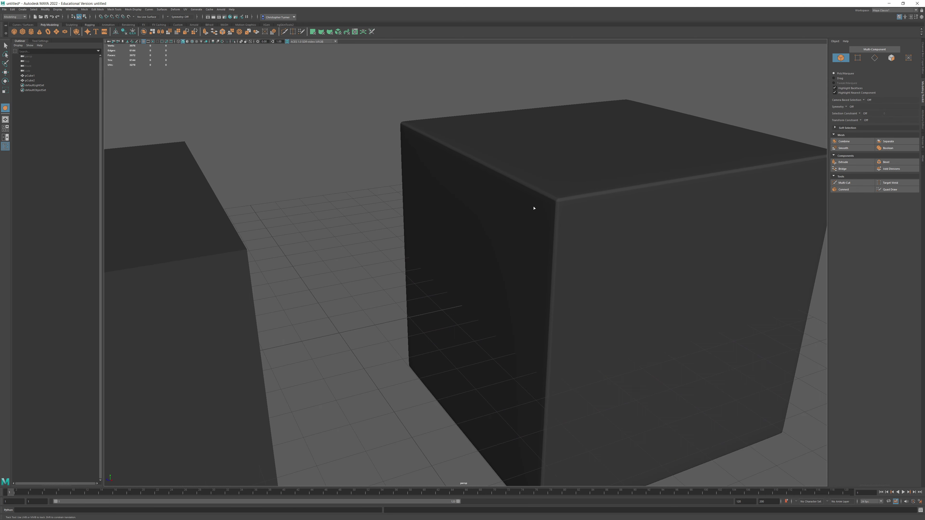
{"action": "scroll", "coordinate": [598, 200], "scroll_direction": "down", "scroll_amount": 10}
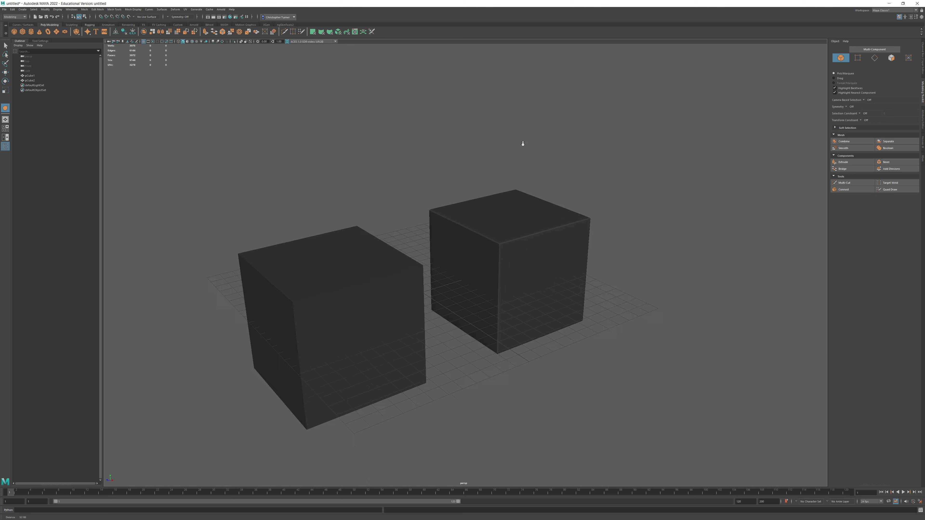
{"action": "left_click_drag", "start_coordinate": [522, 143], "coordinate": [557, 211], "text": "alt"}
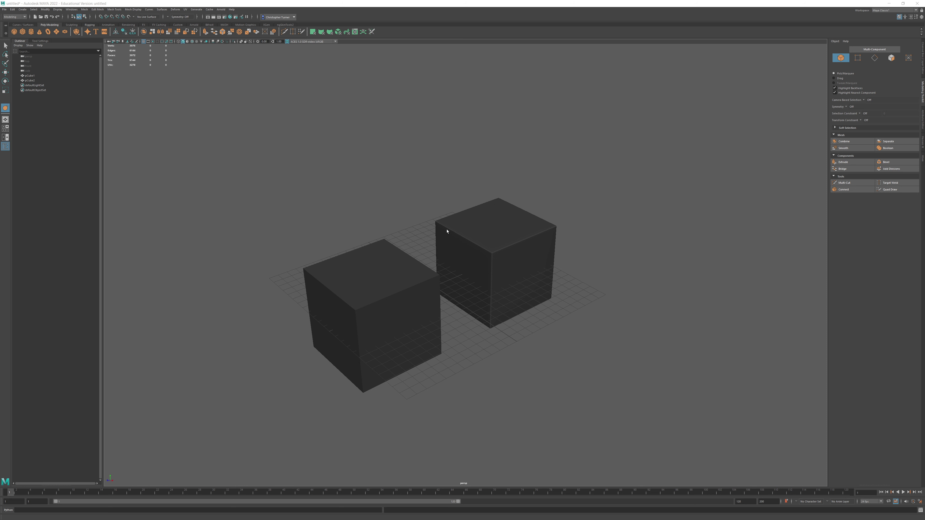
{"action": "left_click_drag", "start_coordinate": [446, 231], "coordinate": [495, 232], "text": "alt"}
{"action": "middle_click_drag", "start_coordinate": [496, 231], "coordinate": [505, 209], "text": "alt"}
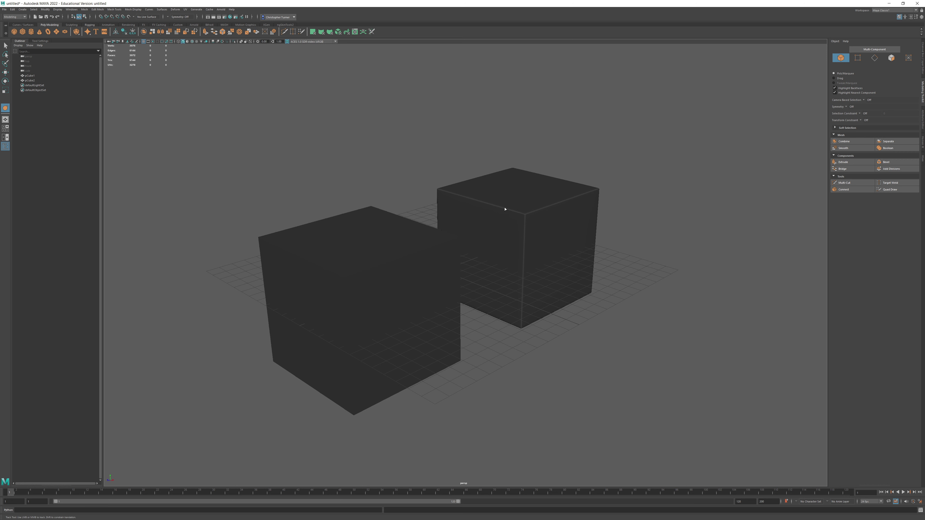